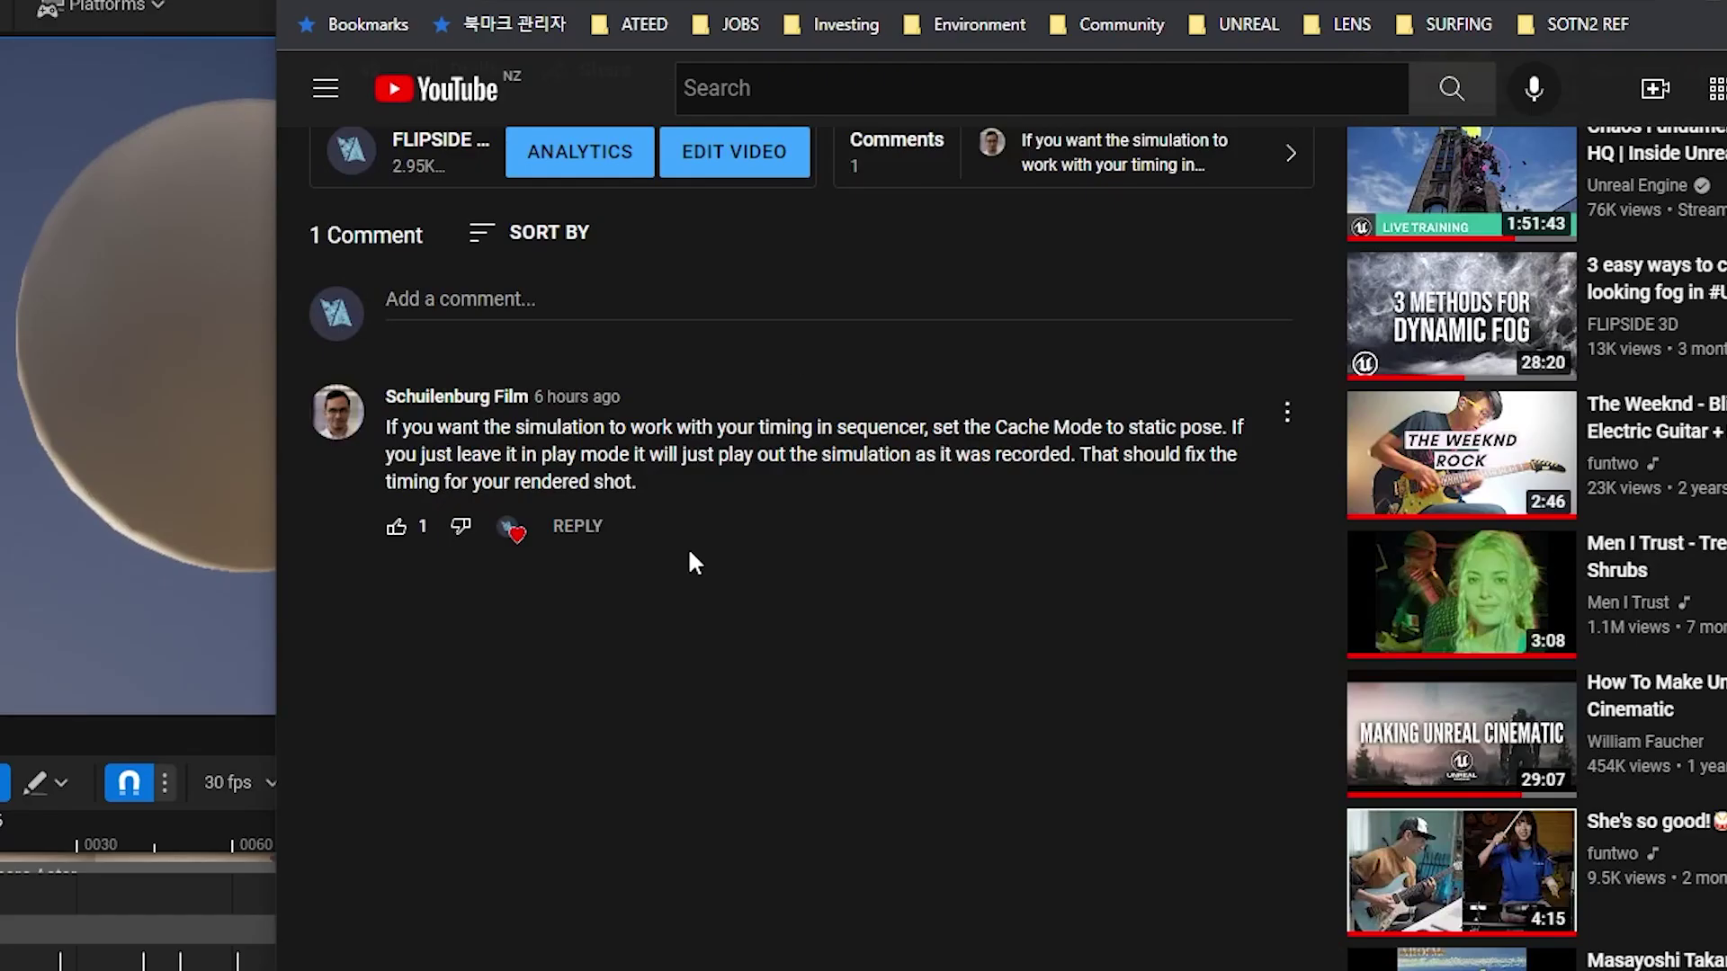
Read the video comment about setting the Cache Mode to static pose for sequencer timing
scroll(678, 589, "up", 3)
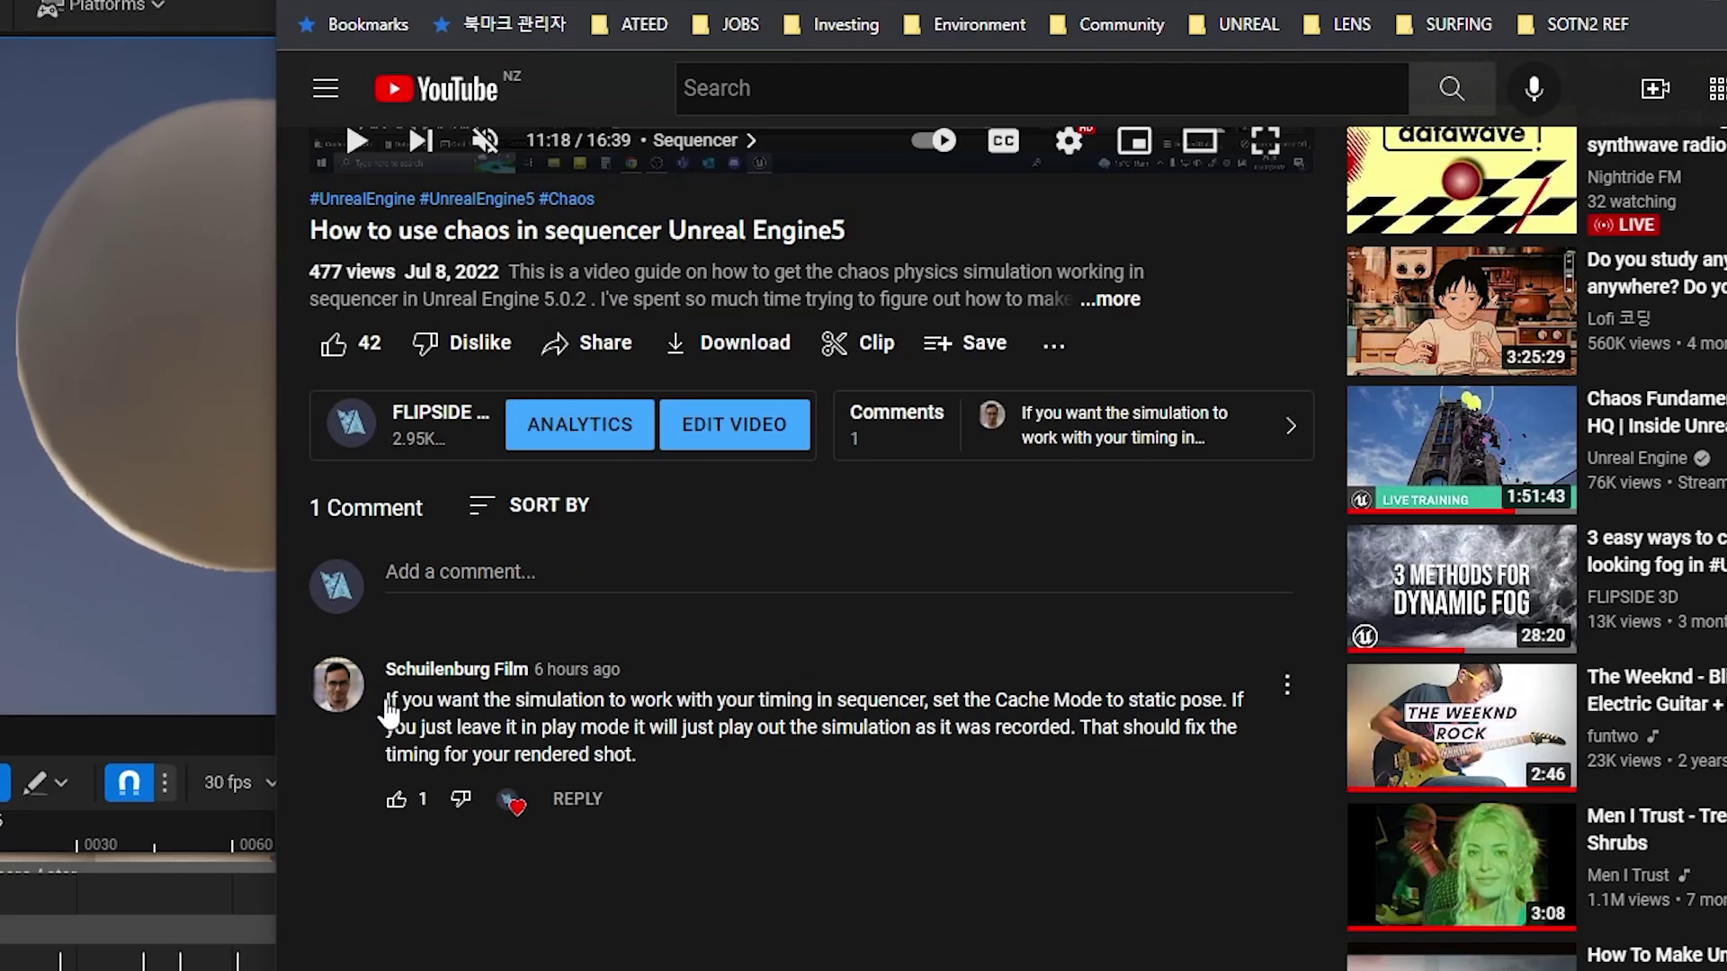
left_click_drag(387, 700, 711, 764)
left_click(710, 763)
right_click_drag(648, 495, 457, 504)
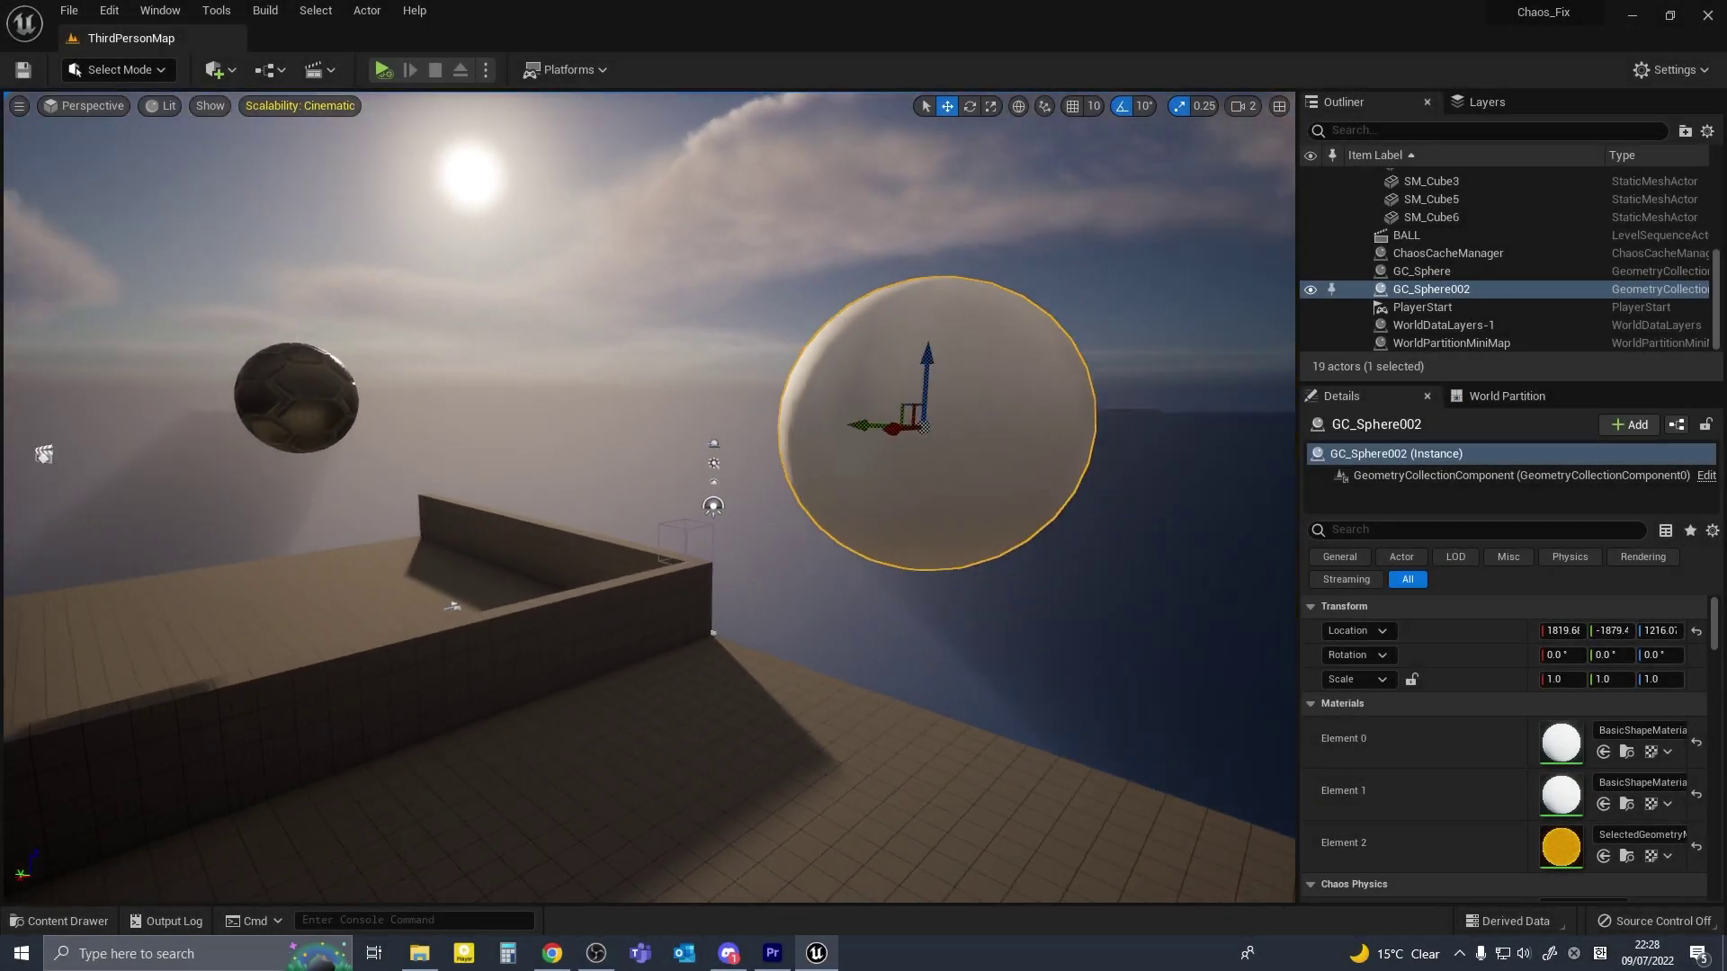
mouse_move(808, 284)
right_mouse_down()
mouse_move(808, 315)
mouse_move(807, 284)
right_mouse_up()
mouse_move(975, 239)
right_mouse_down()
mouse_move(1003, 281)
mouse_move(974, 239)
right_mouse_up()
left_click(164, 69)
left_click(147, 194)
left_click_drag(396, 162, 470, 162)
scroll(910, 498, "up", 3)
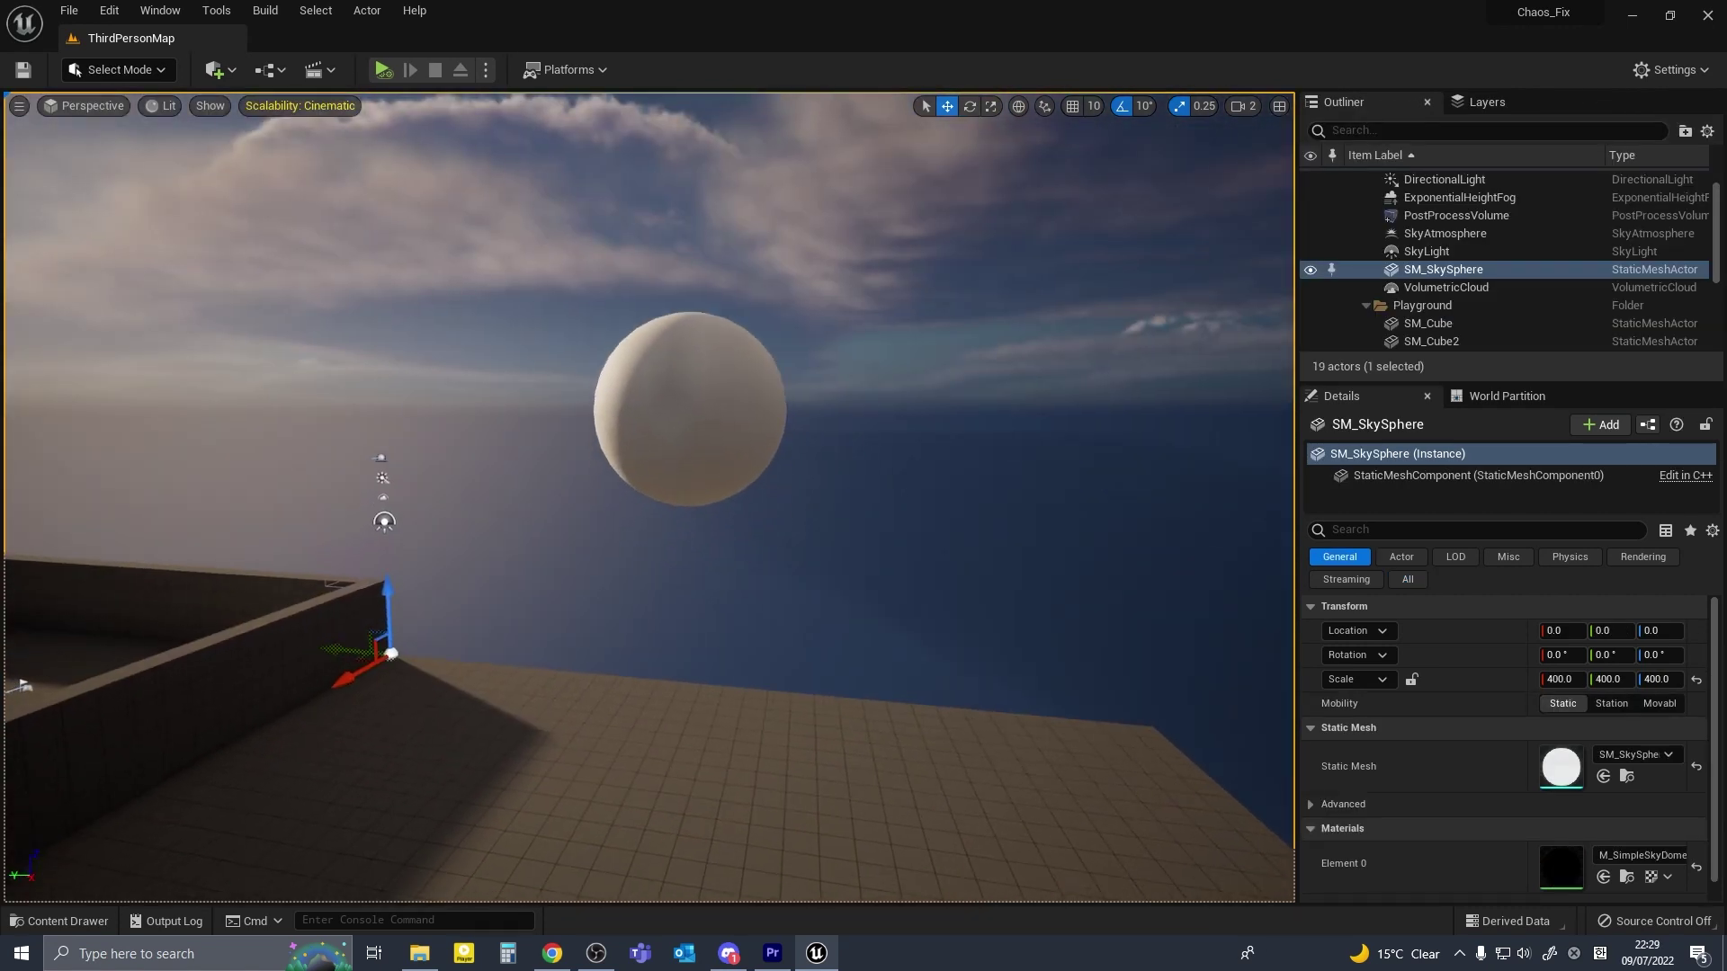
key("ctrl+space")
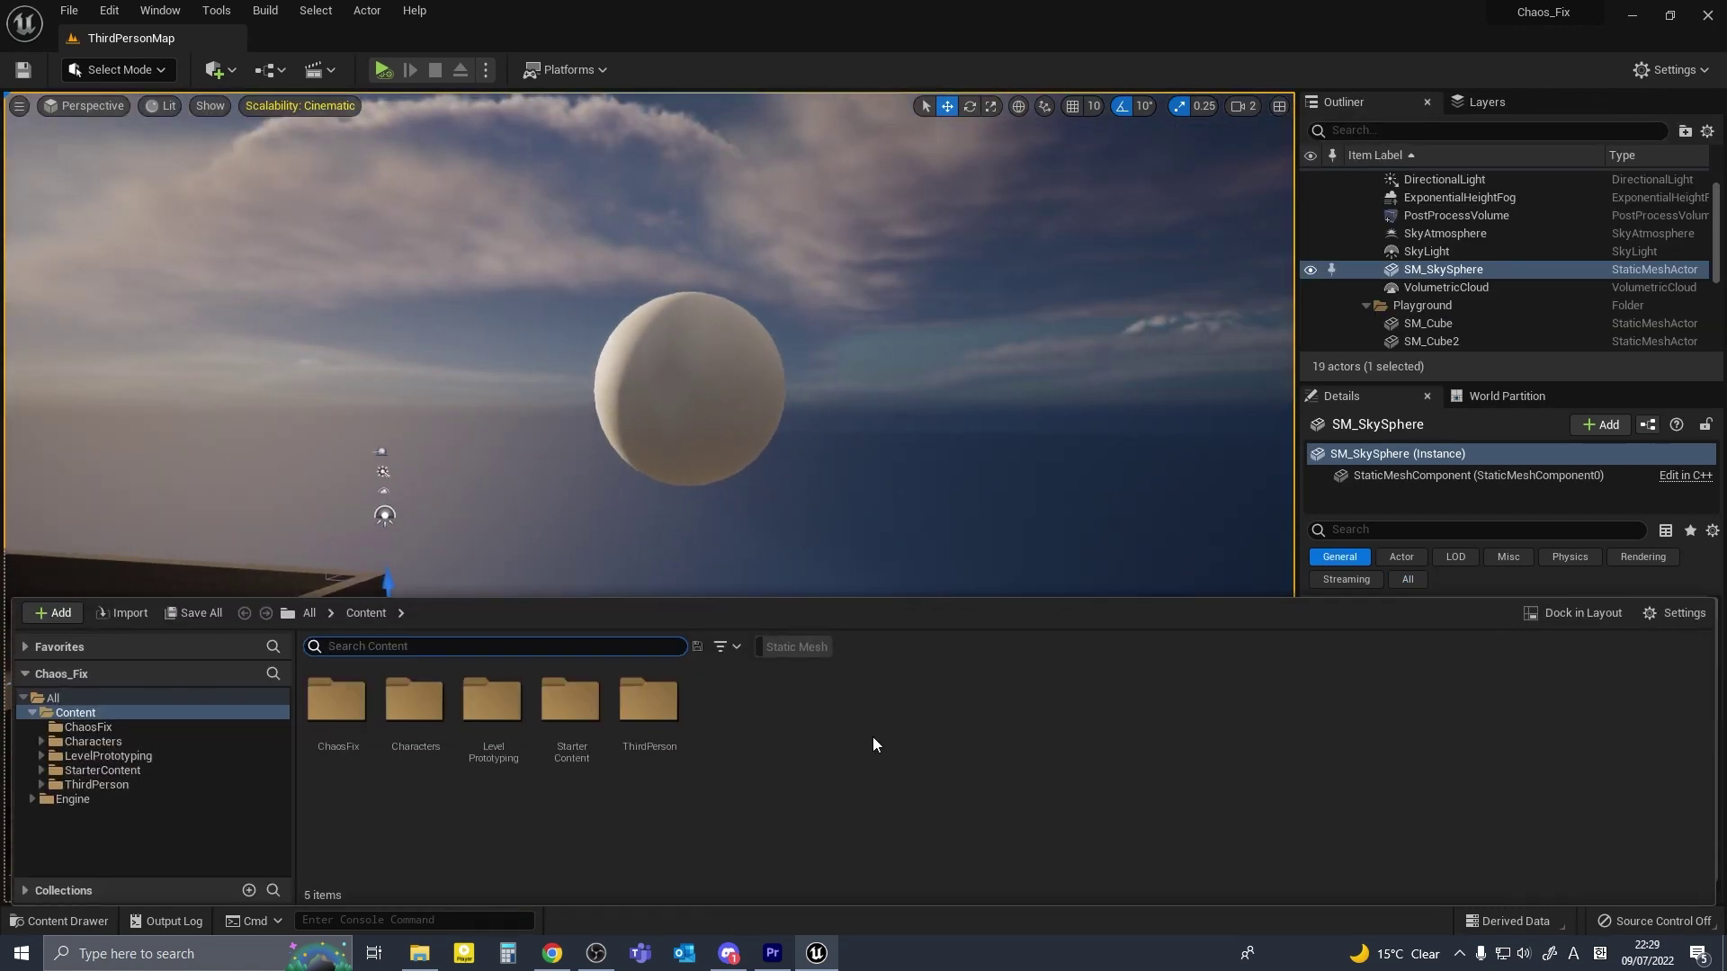
right_click(786, 769)
left_click(901, 734)
right_click(901, 734)
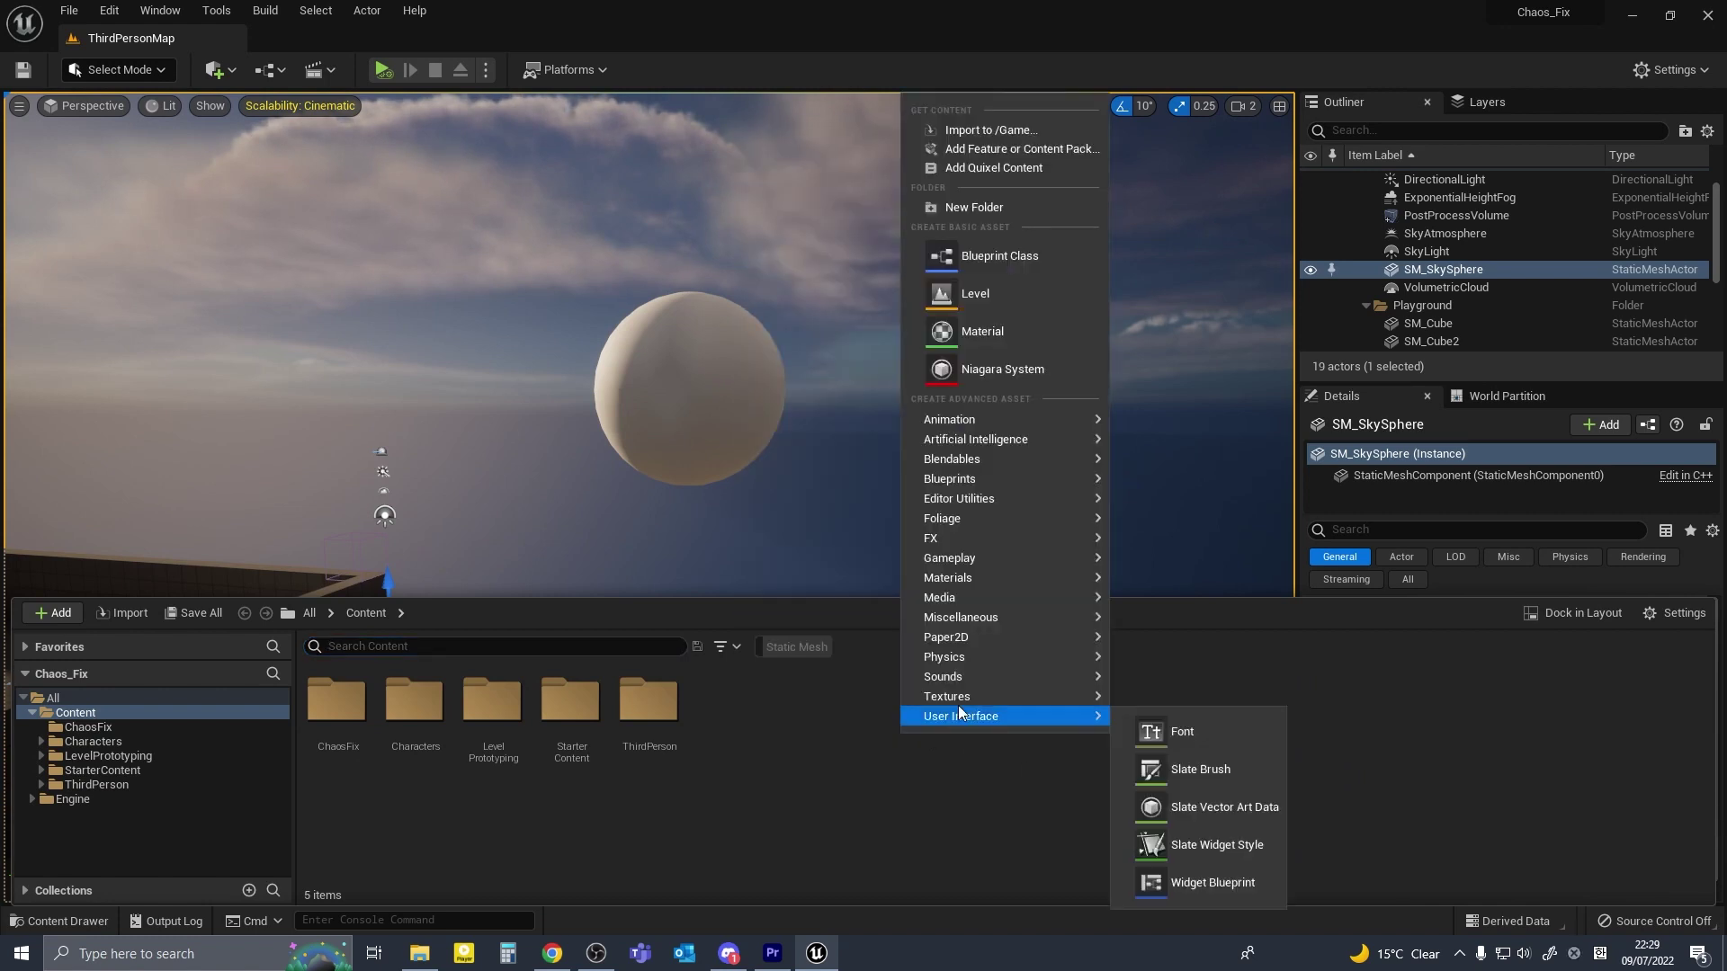
left_click(1028, 265)
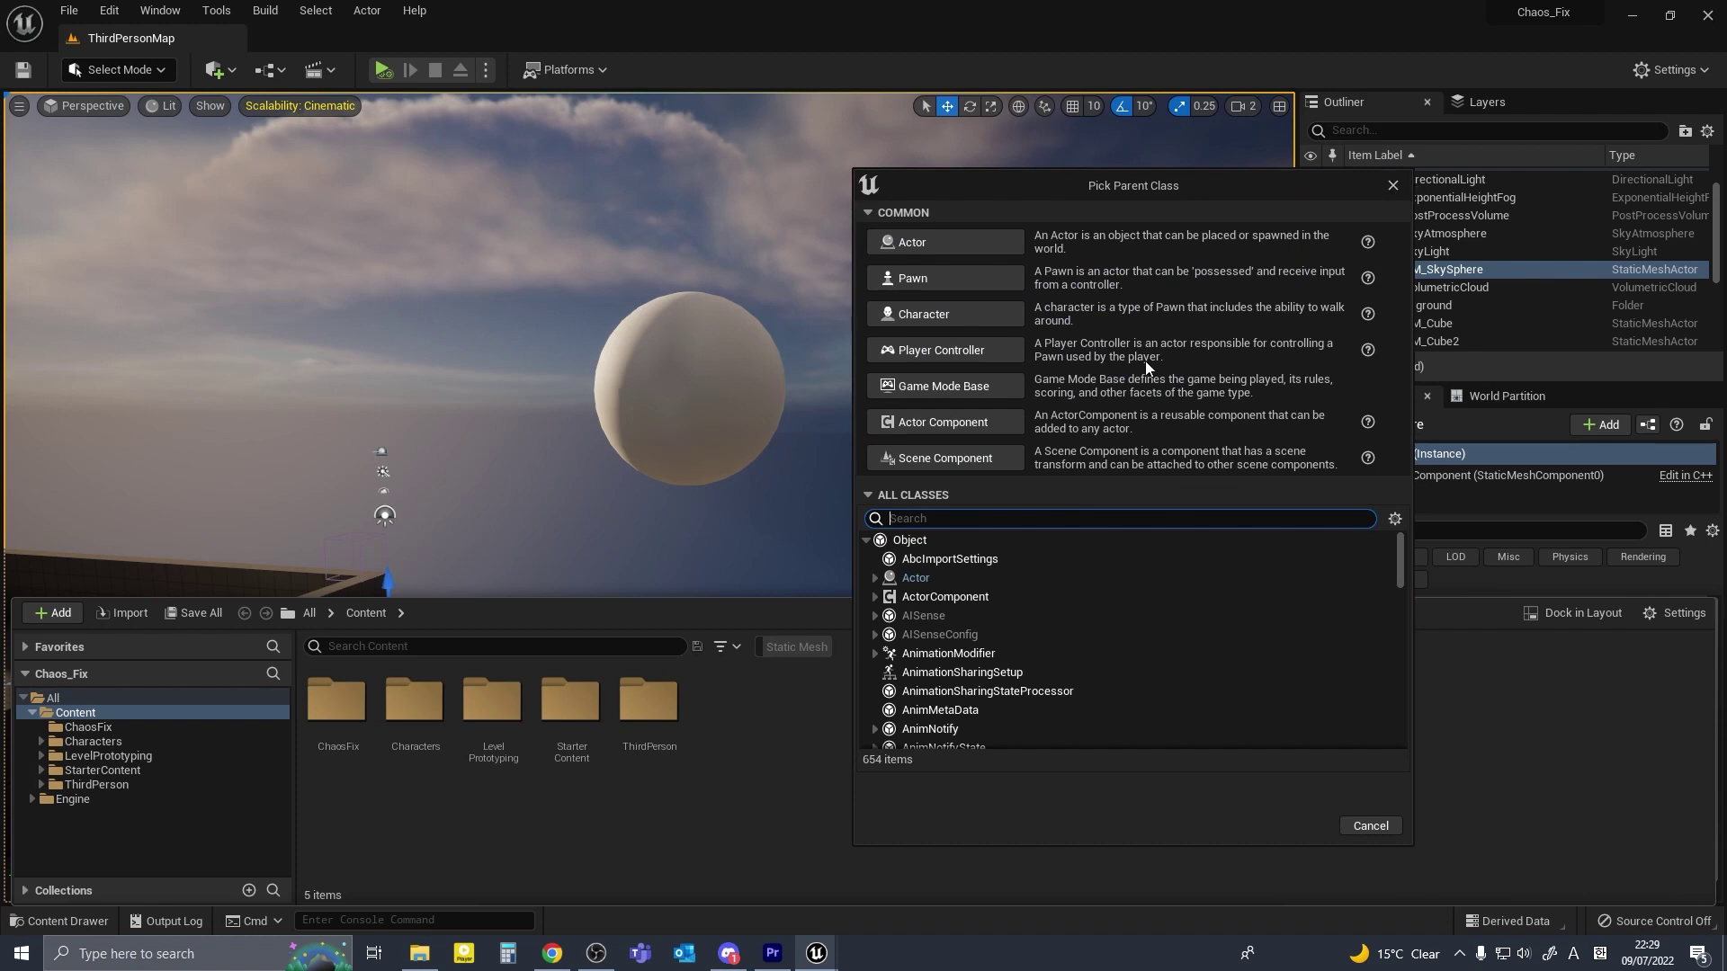
type("chaos")
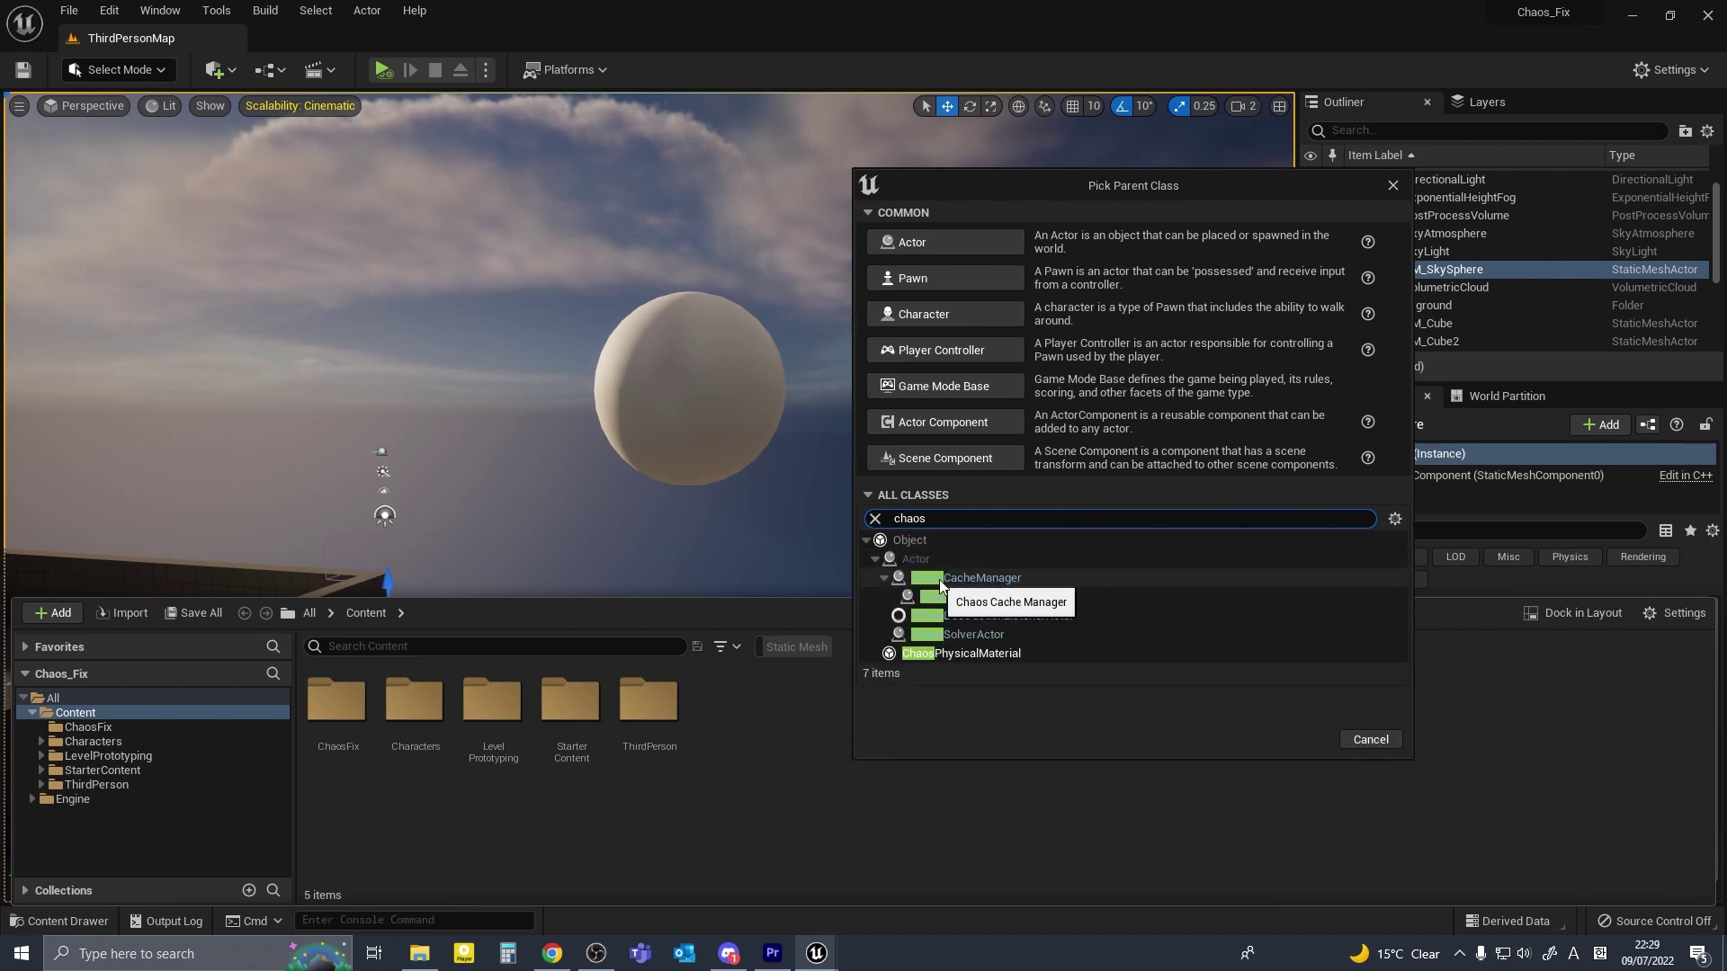
left_click(1394, 185)
Select the white sphere GC_Sphere002 and lower it slightly, to a Z location of about 1210.5
left_click(720, 416)
right_click_drag(720, 415, 661, 349)
key("w")
right_click_drag(963, 429, 914, 423)
key("w")
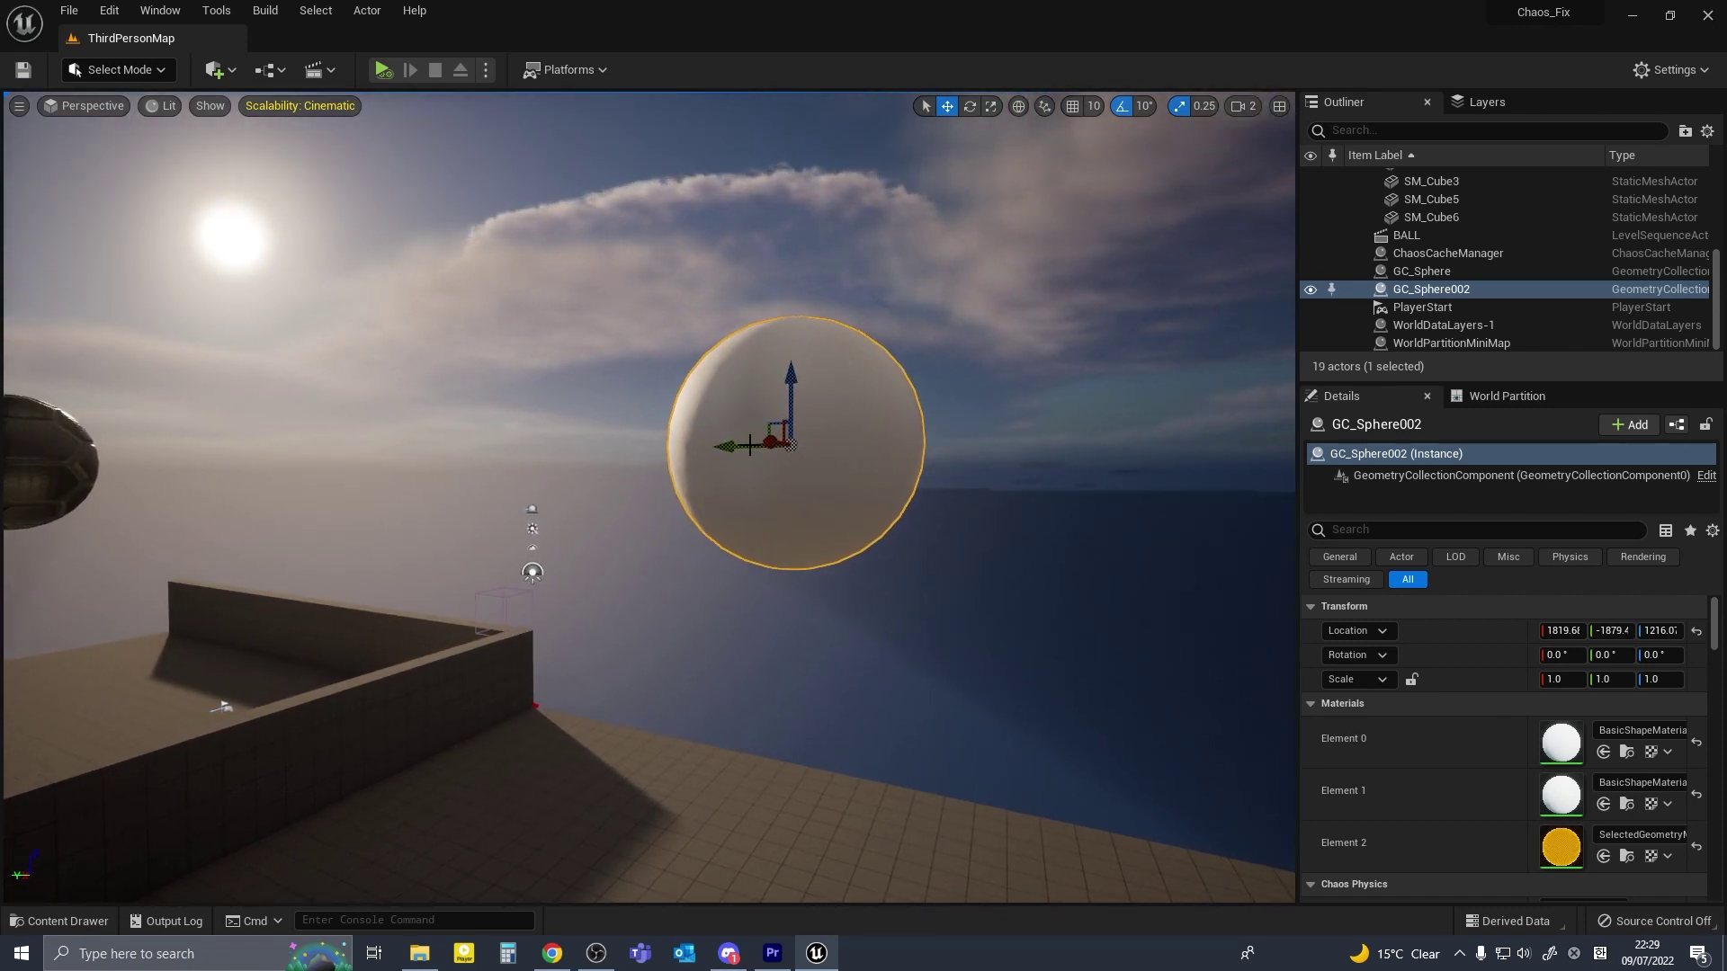
left_click_drag(795, 403, 794, 410)
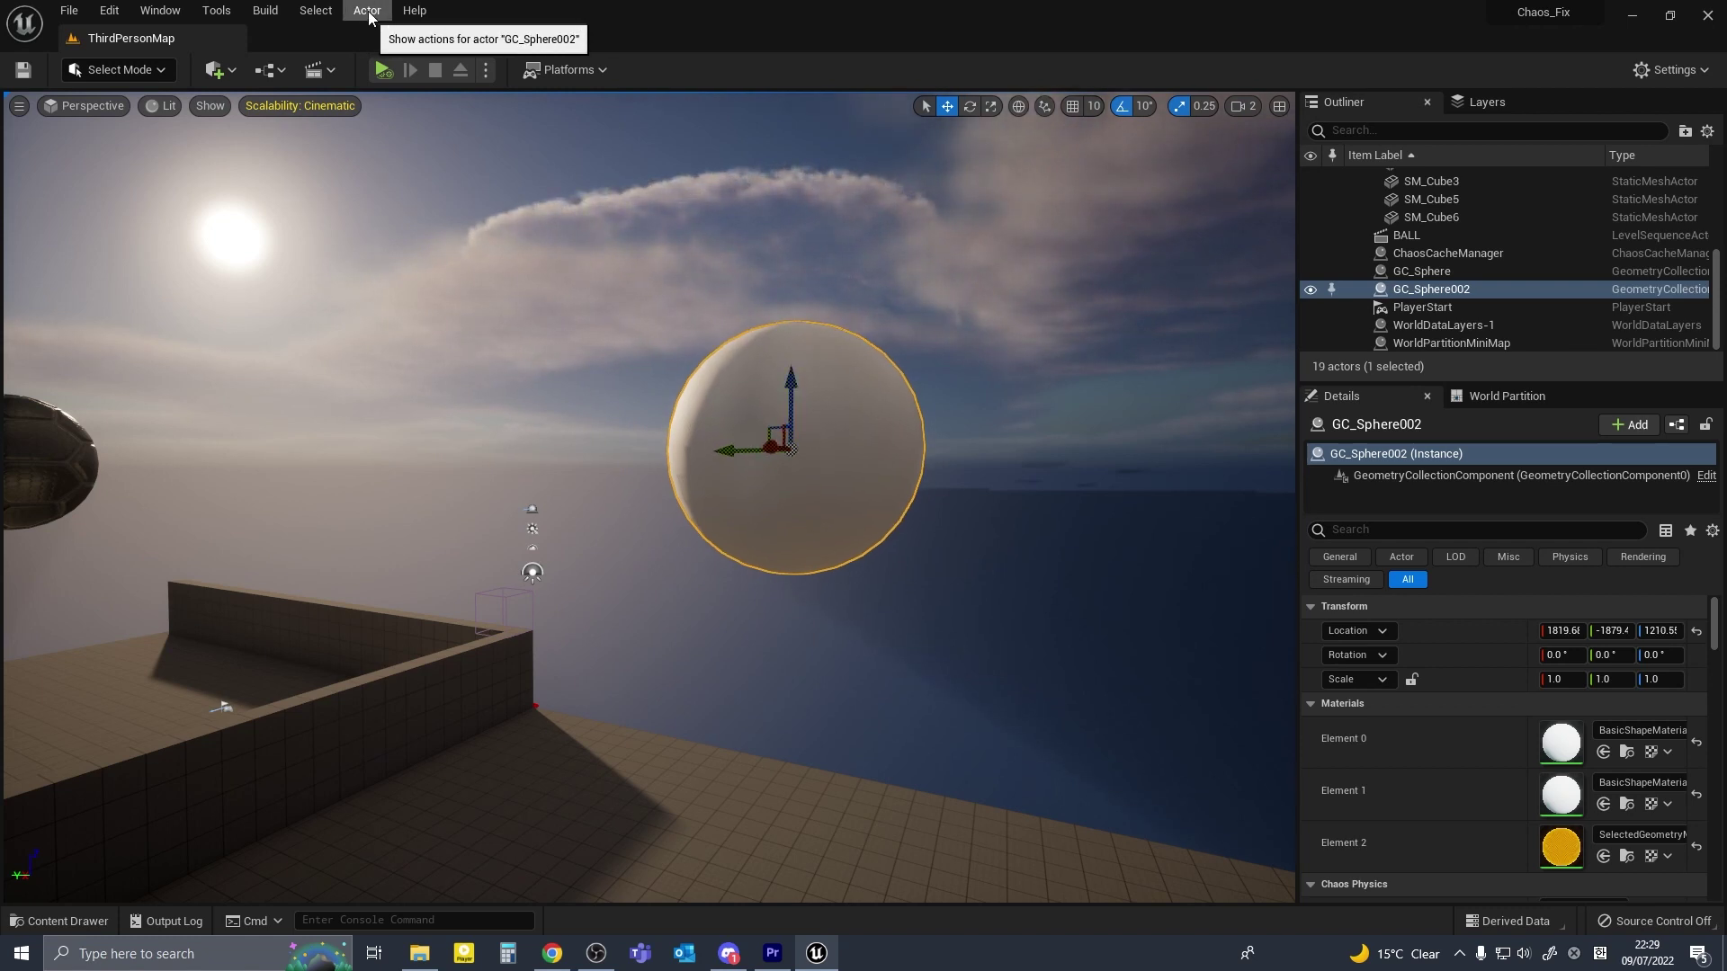
Create a Chaos cache manager for GC_Sphere002 and save its cache collection as CC_Manager002 in the ChaosFix folder
left_click(369, 17)
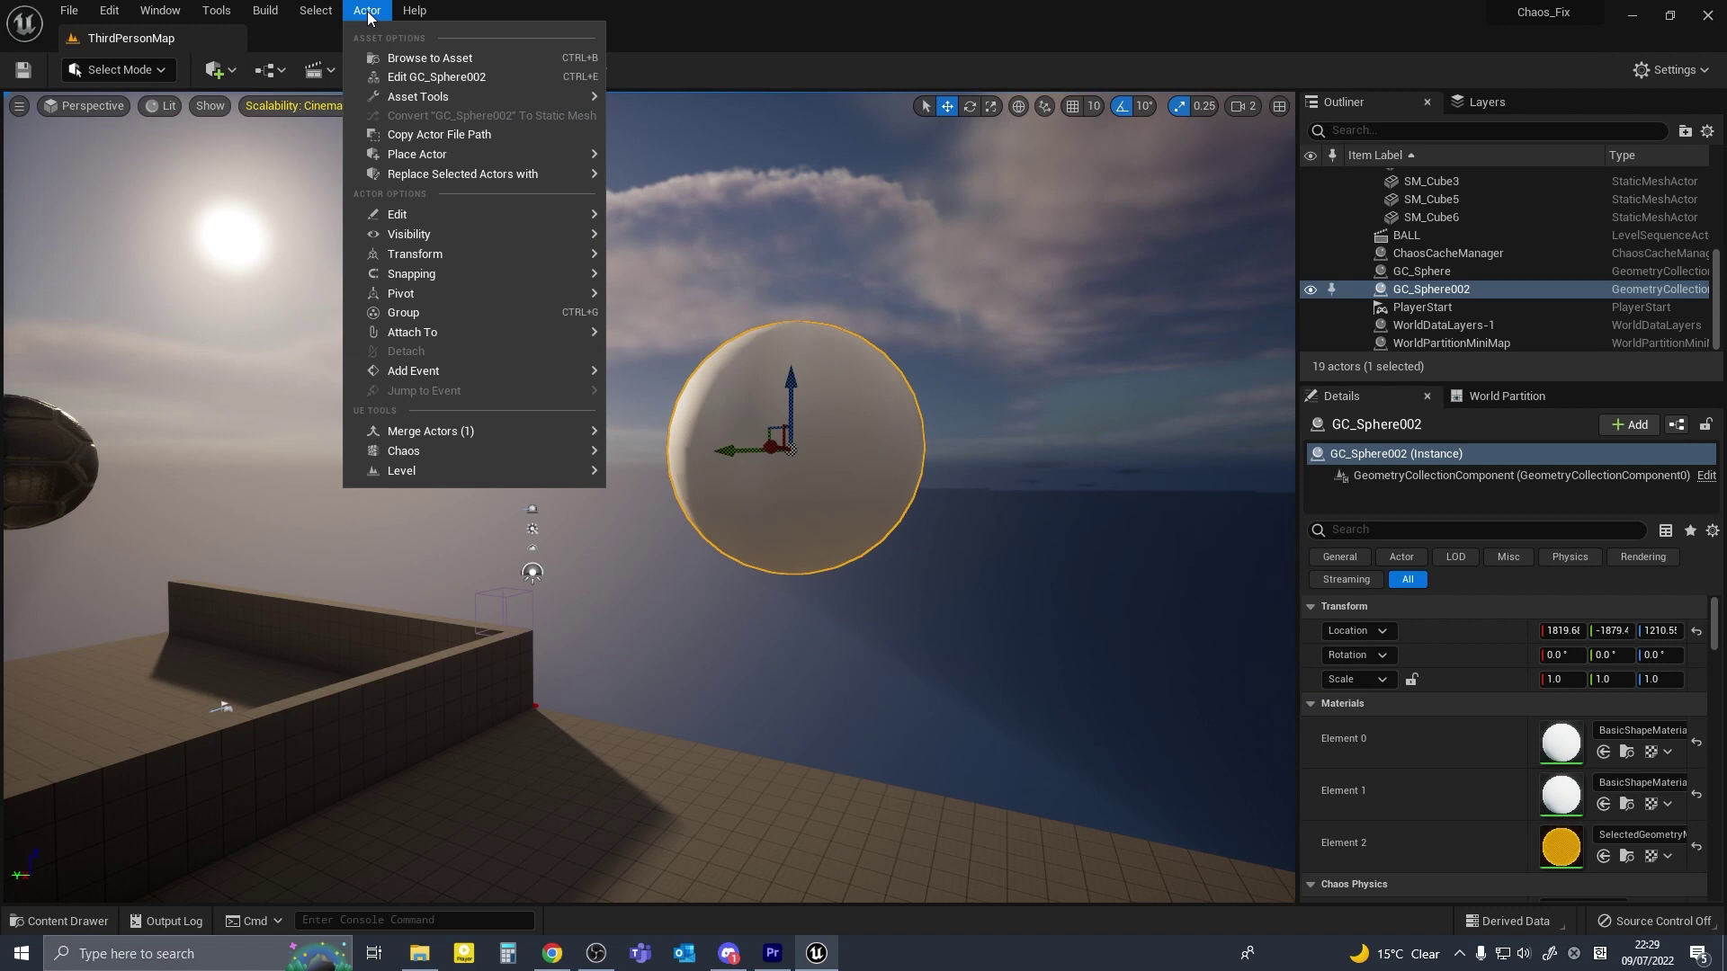
mouse_move(450, 449)
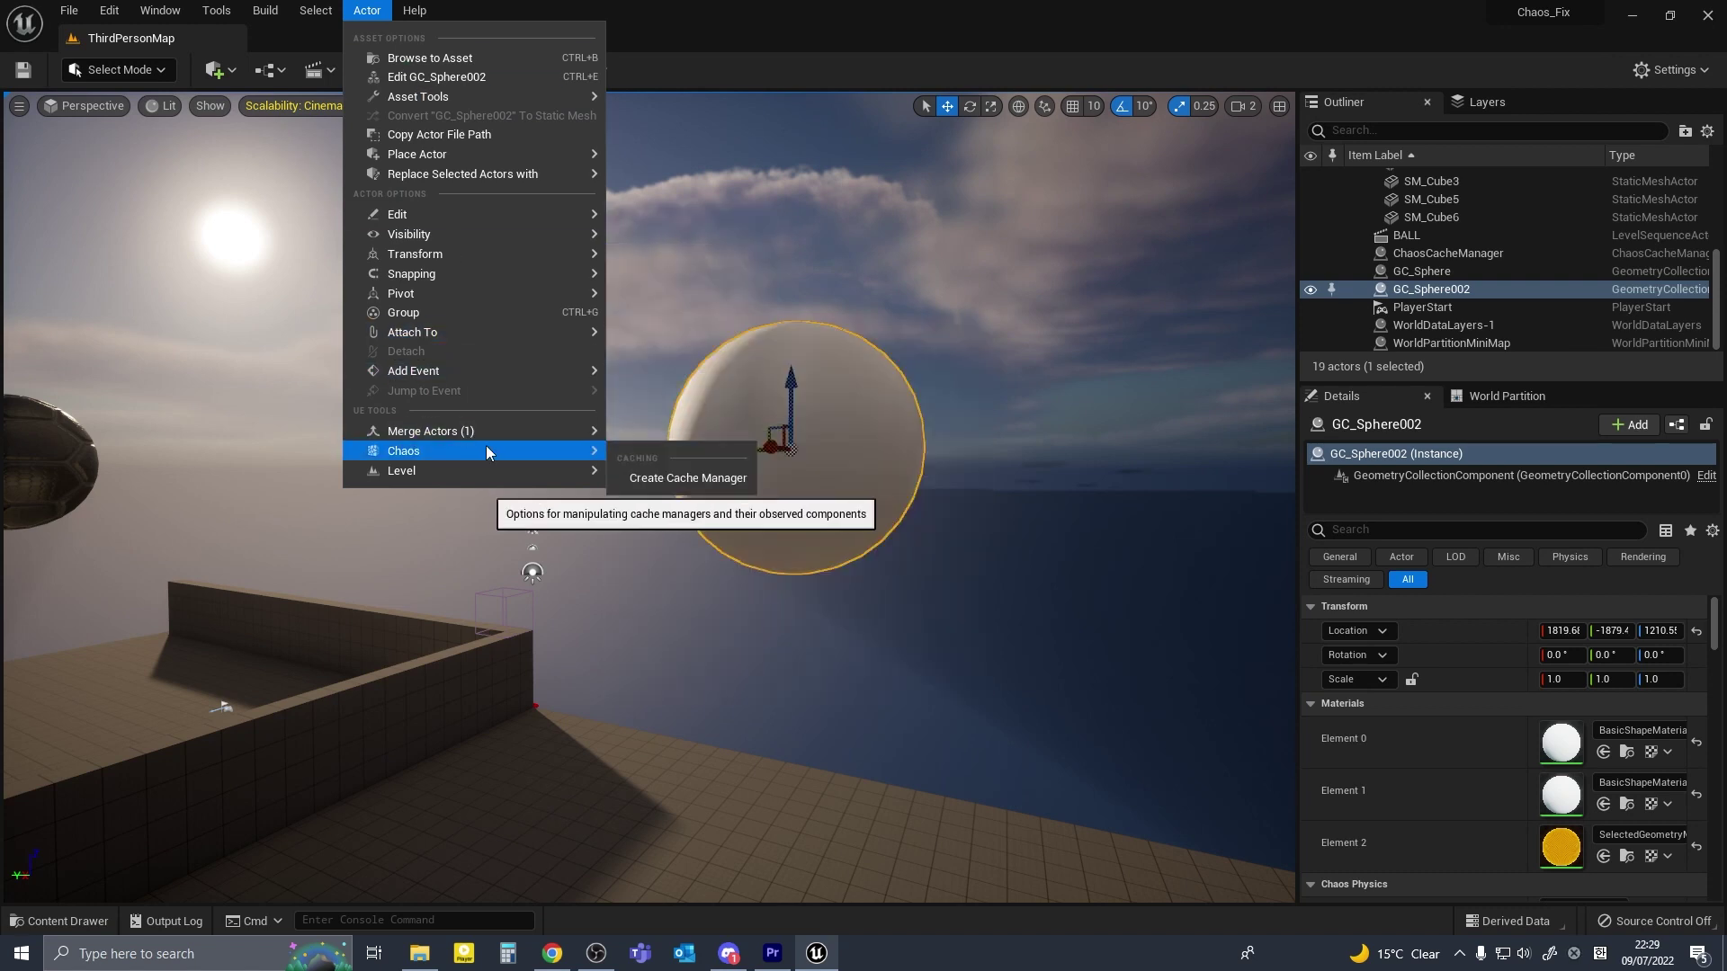
left_click(663, 482)
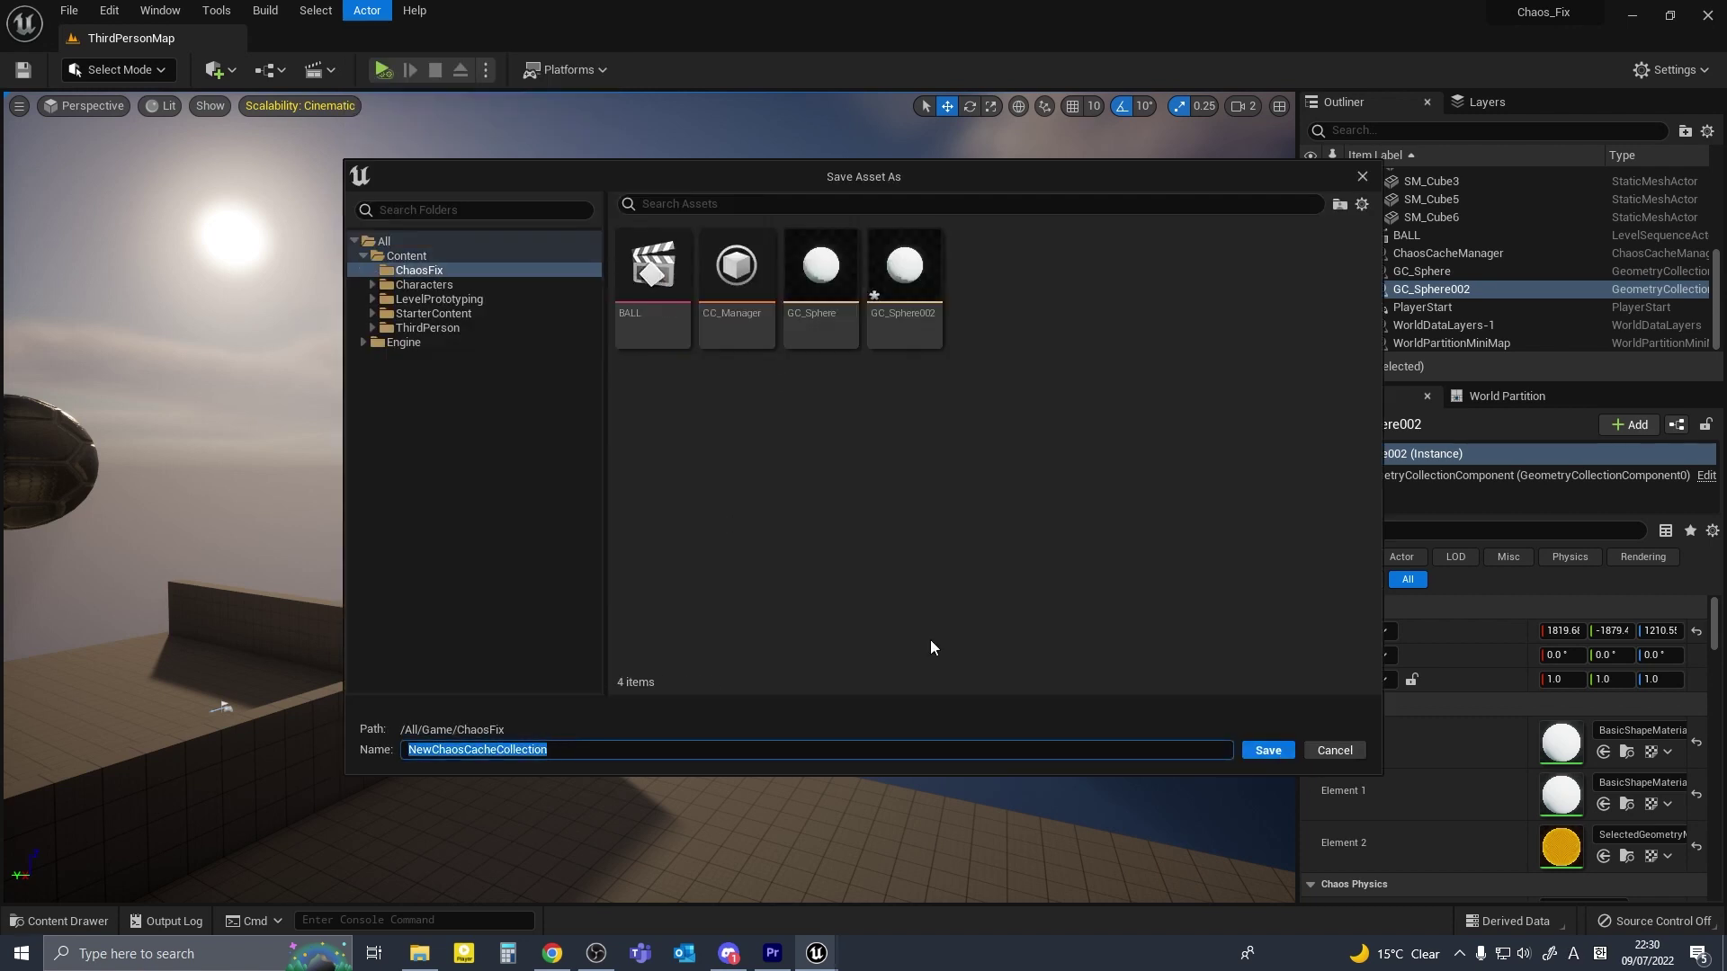
type("CC_Mangaer")
key("Return")
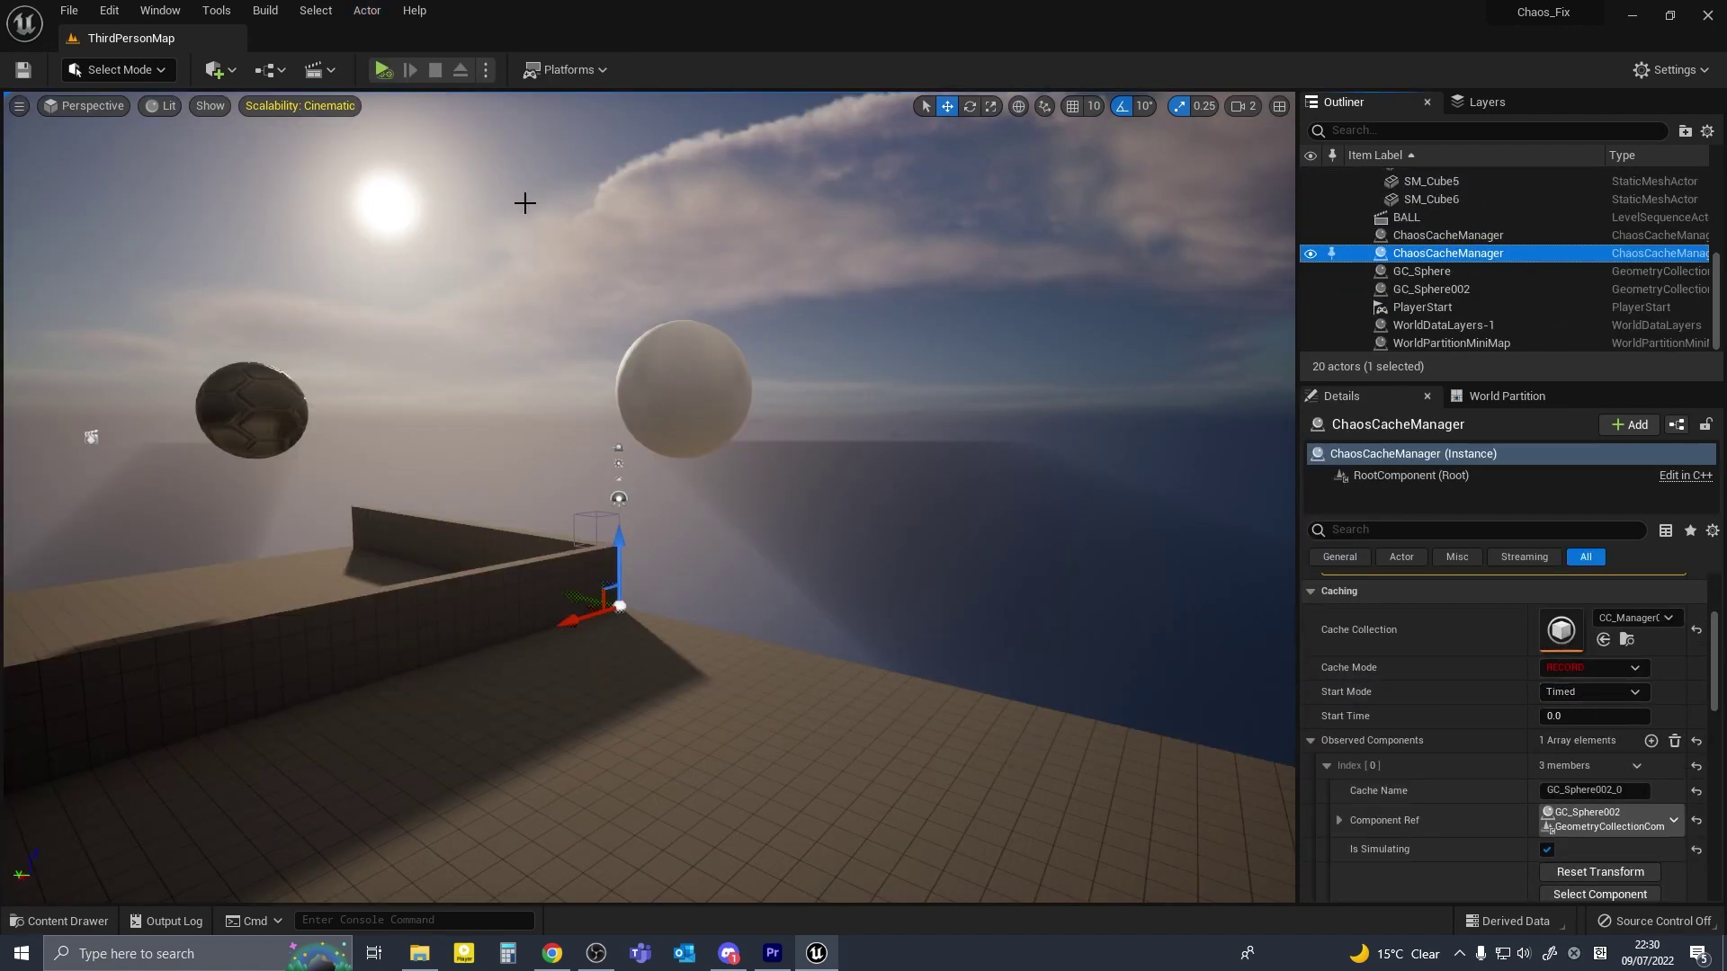
Run the level to record the white sphere's fall and fracture into the cache, and stop once it has broken apart
left_click(379, 70)
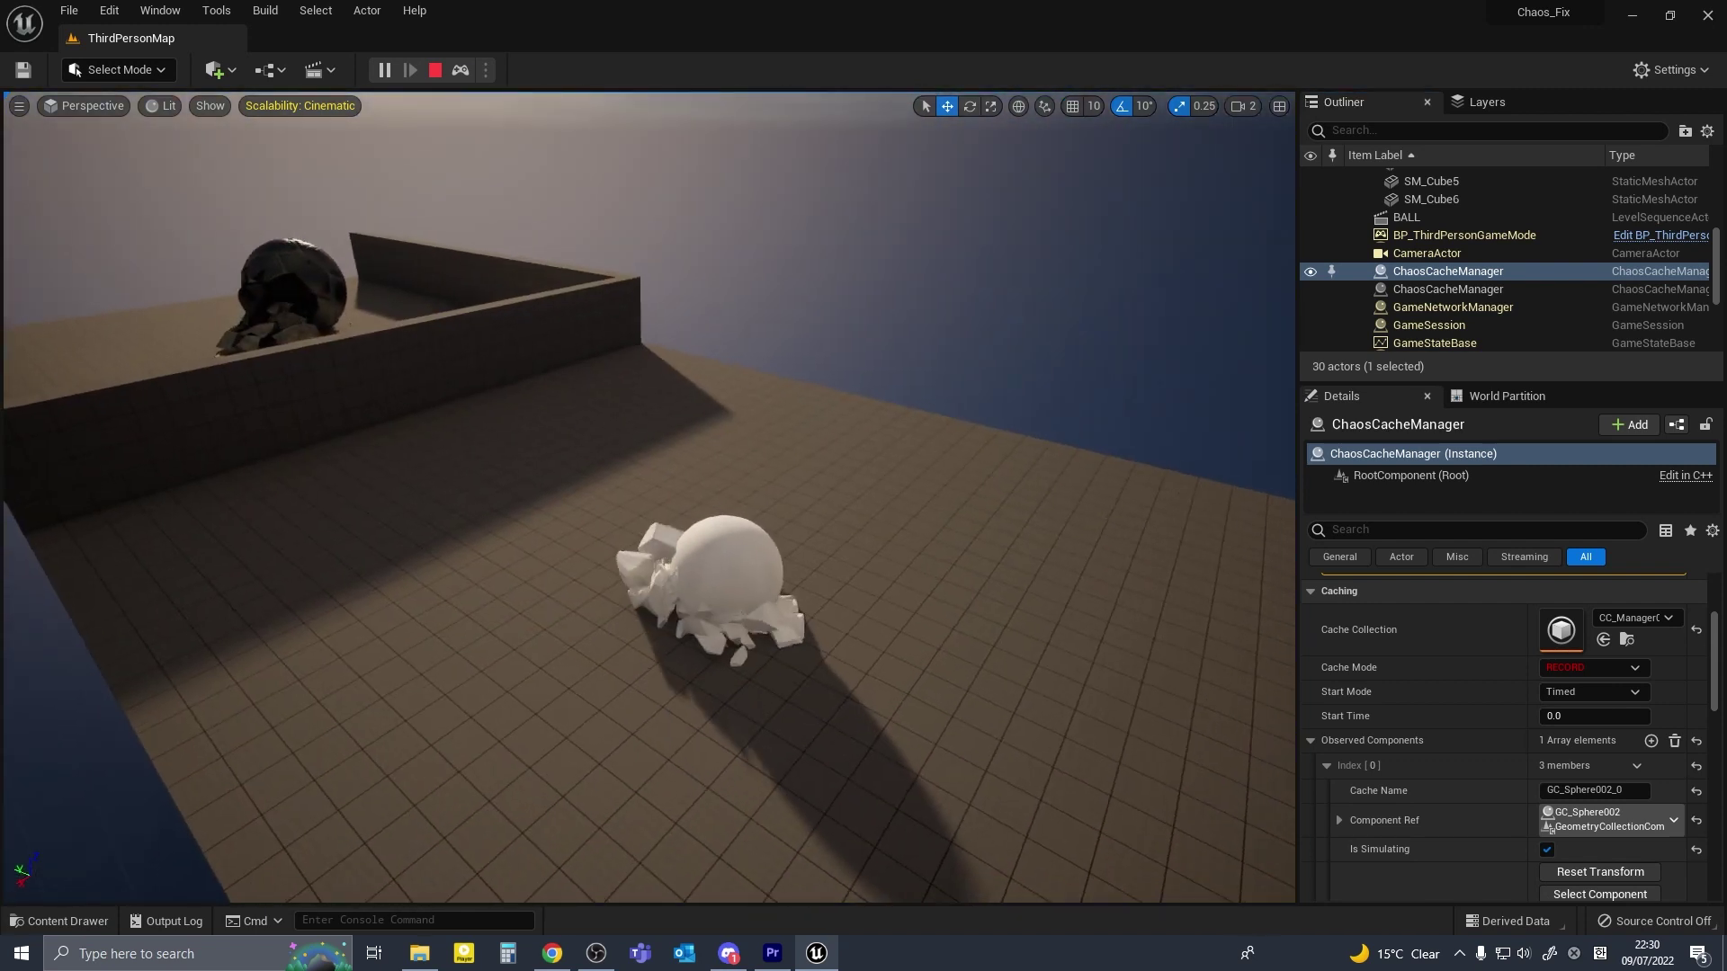
right_click_drag(914, 440, 914, 463)
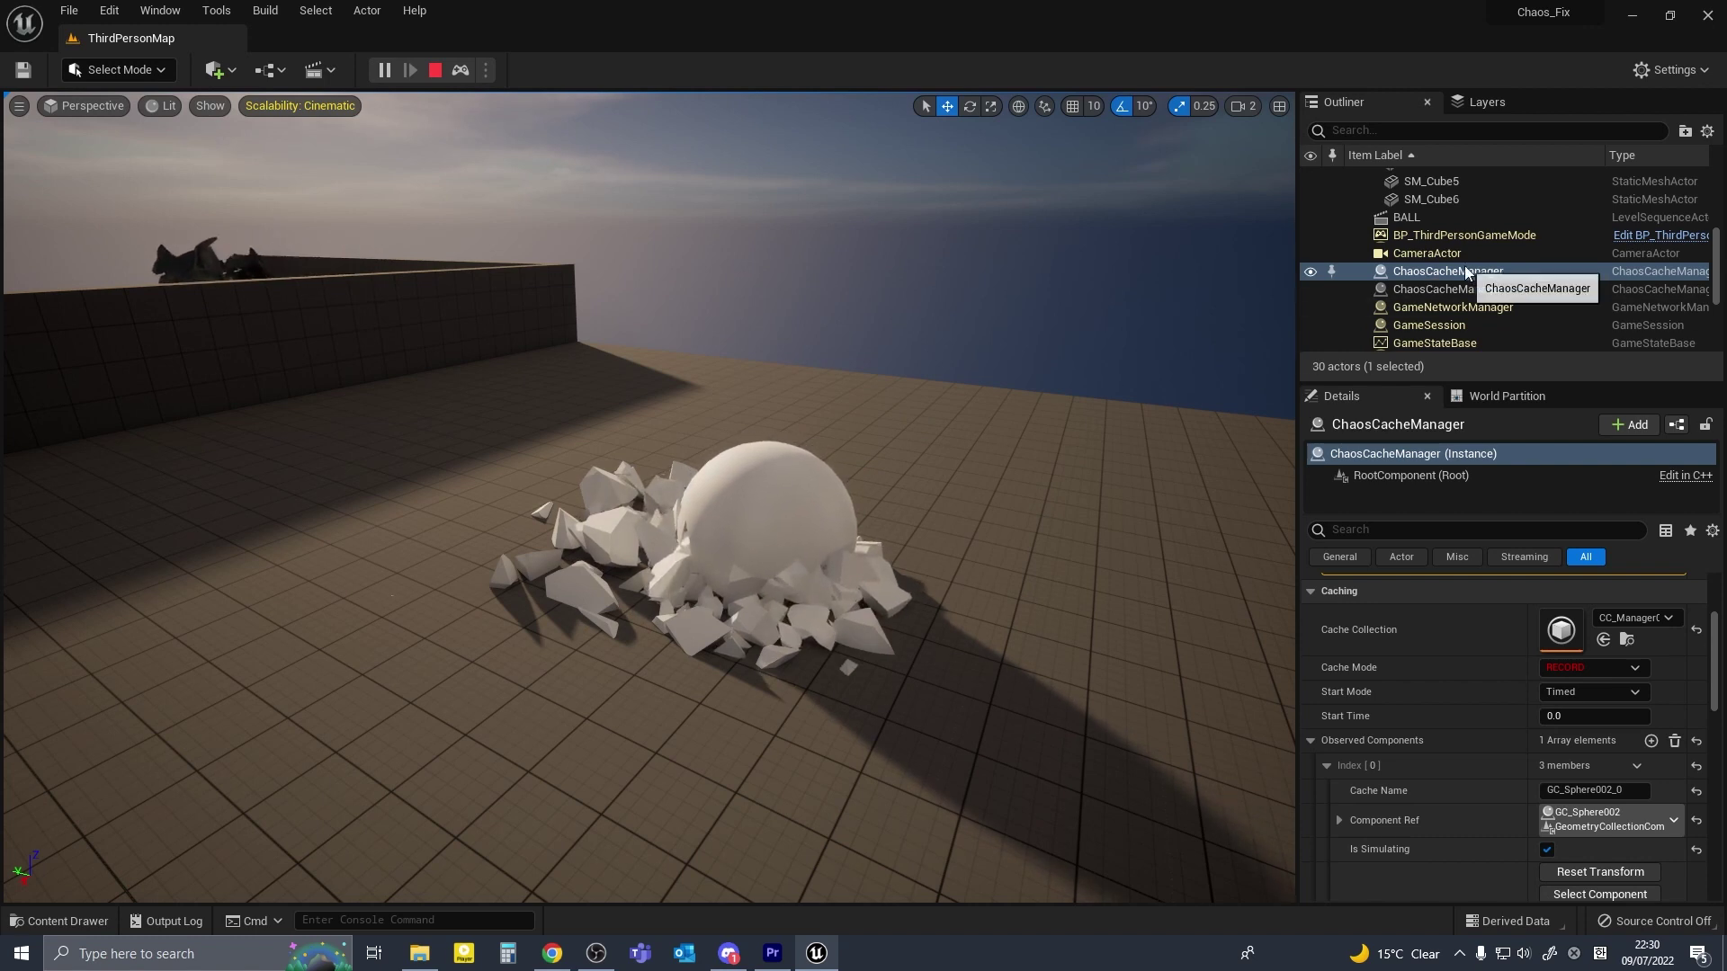
left_click(436, 69)
left_click(1490, 214)
Add a level sequence named BALL002 in the ChaosFix folder
mouse_move(1034, 378)
right_mouse_down()
mouse_move(1021, 283)
mouse_move(1022, 364)
right_mouse_up()
key("s")
left_click(313, 69)
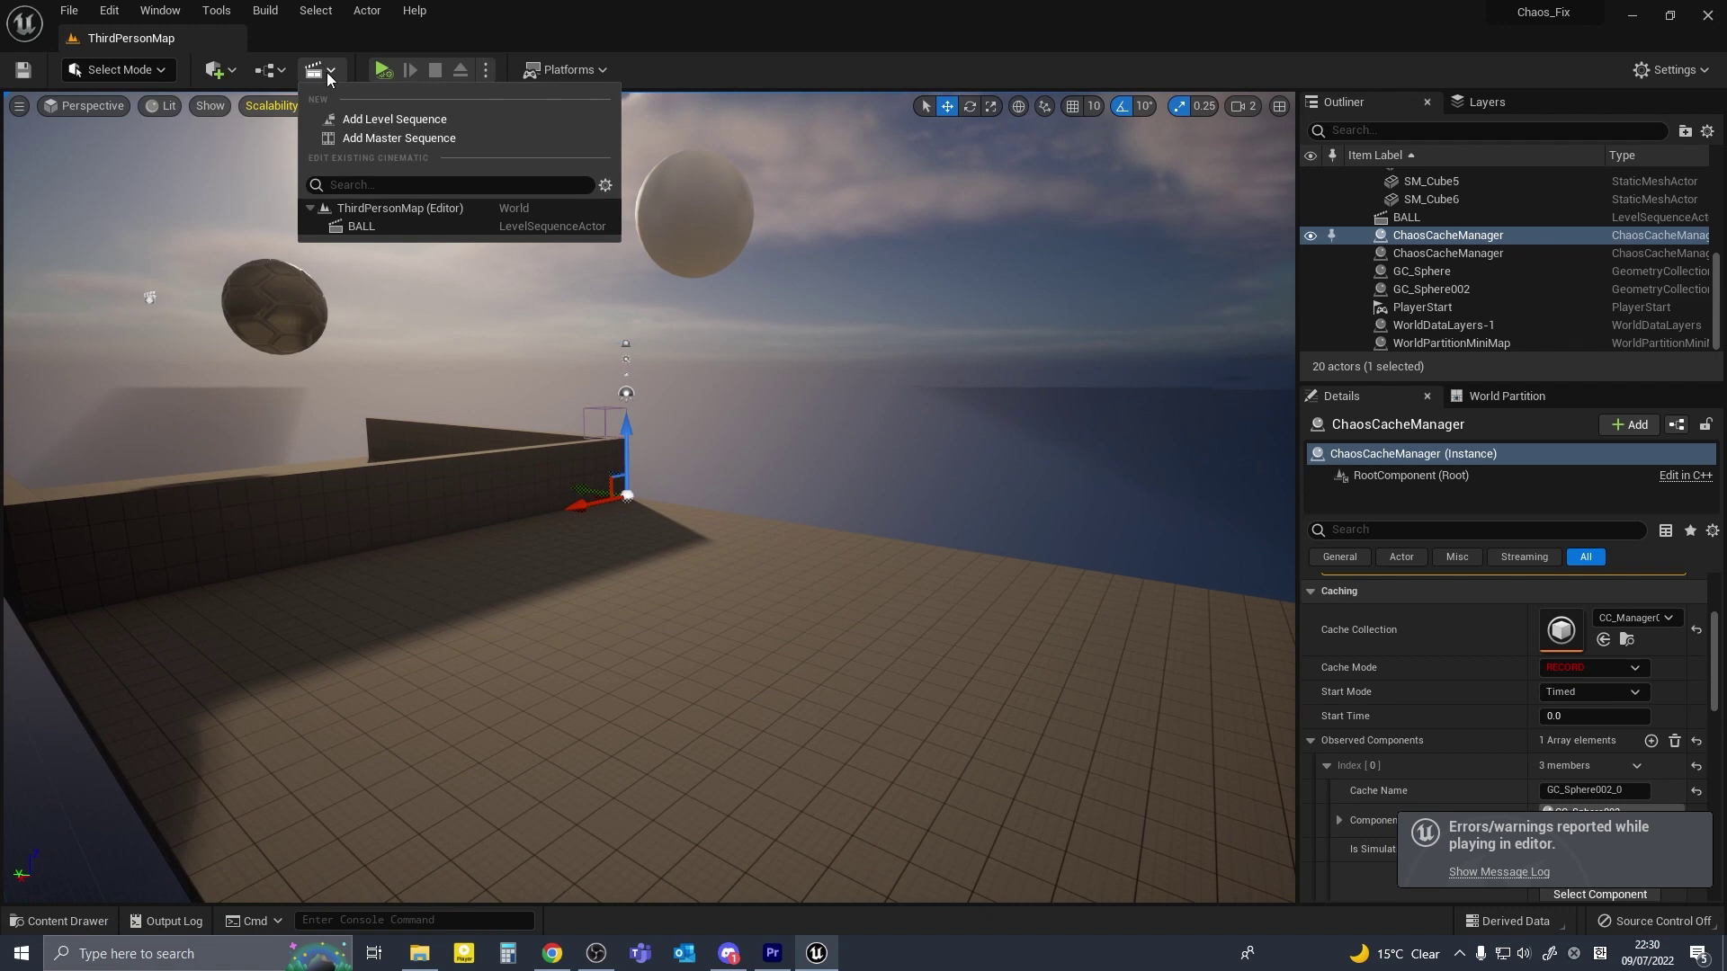
left_click(380, 117)
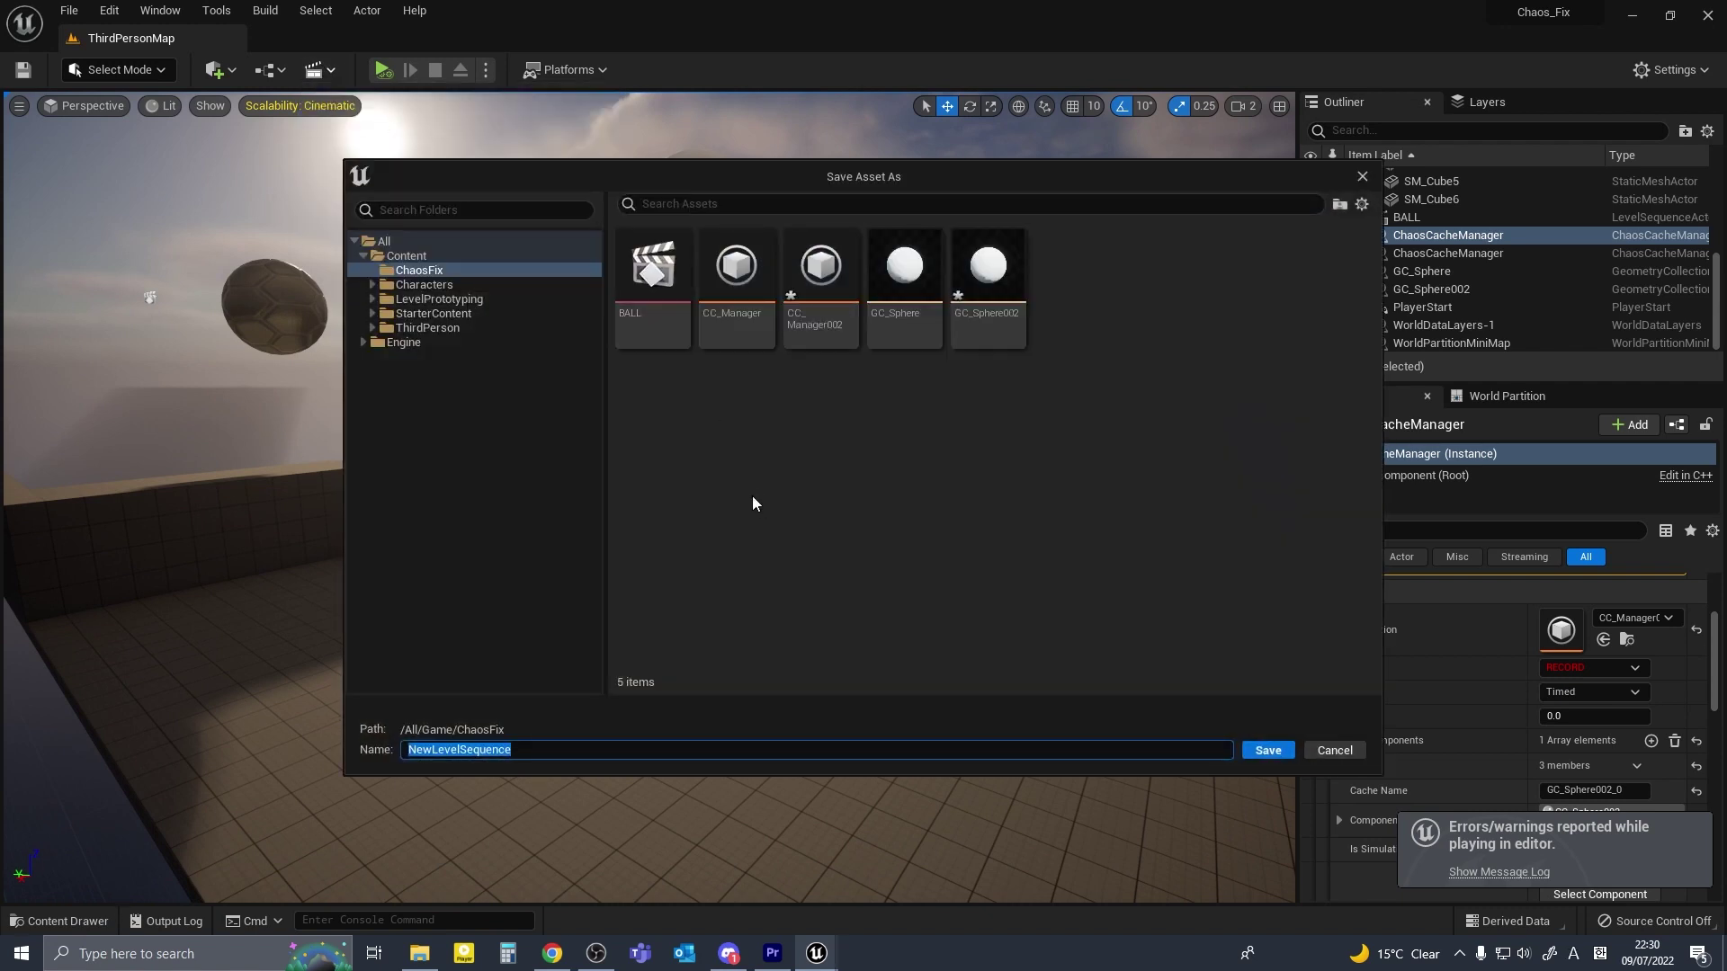
type("BALL002")
key("Return")
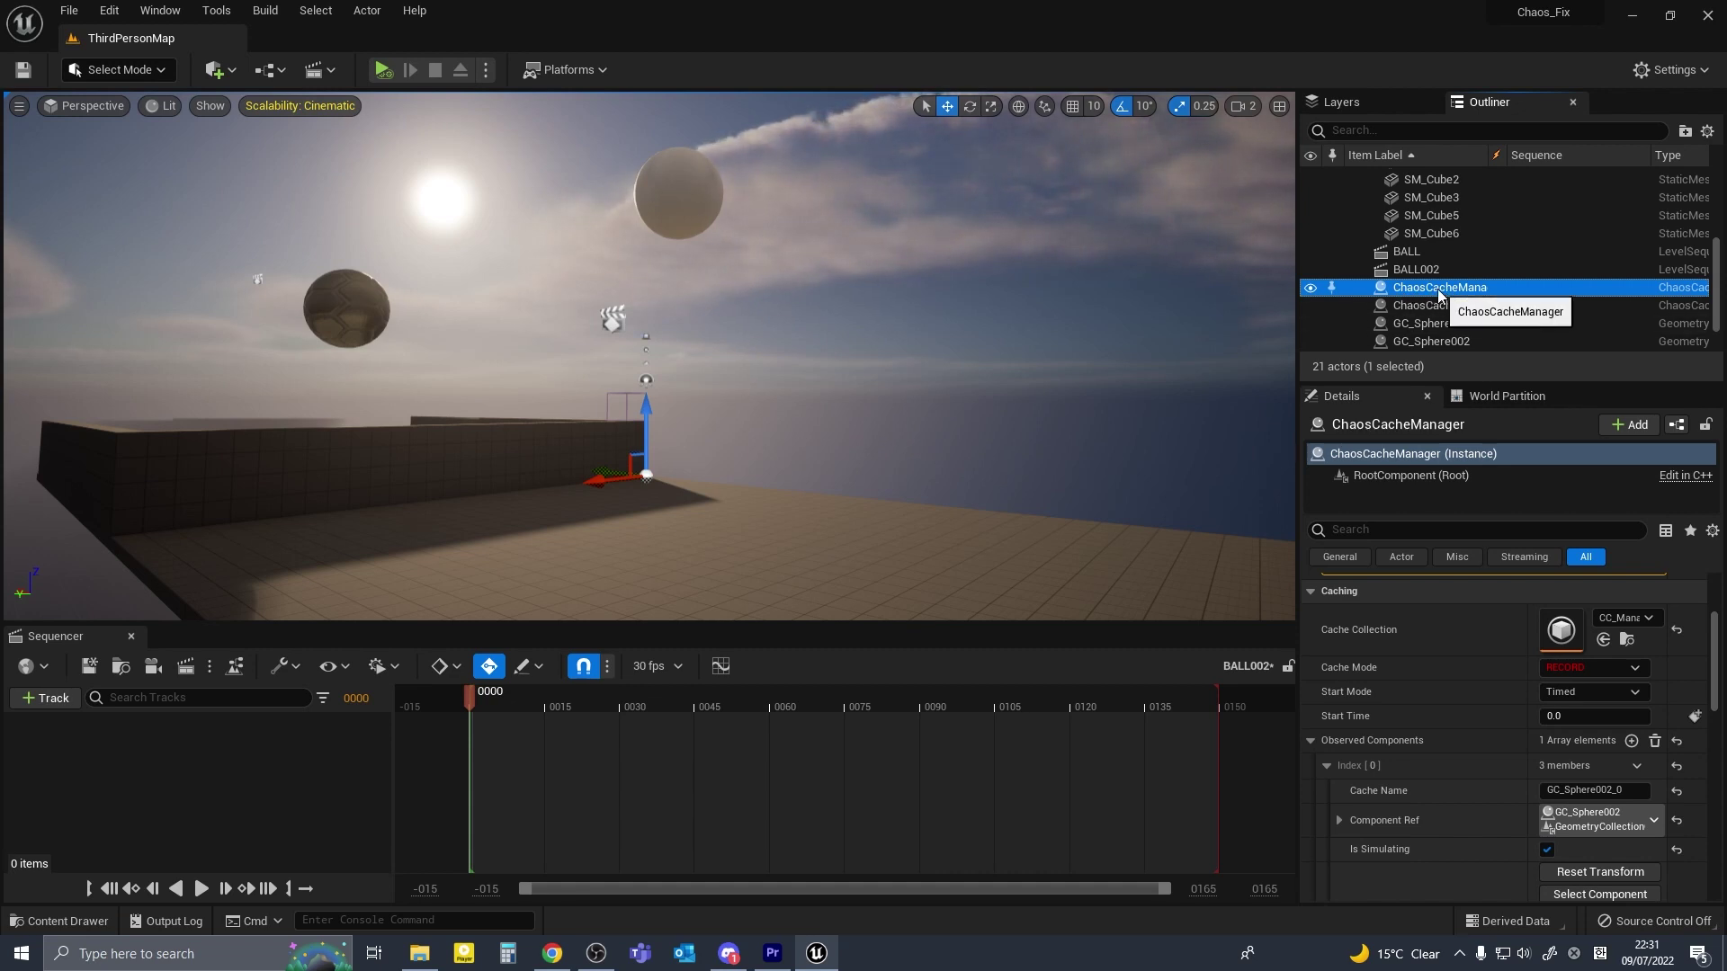
Add the ChaosCacheManager of GC_Sphere002 to the BALL002 sequence and set its Cache Mode to Static Pose
left_click_drag(1439, 294, 113, 759)
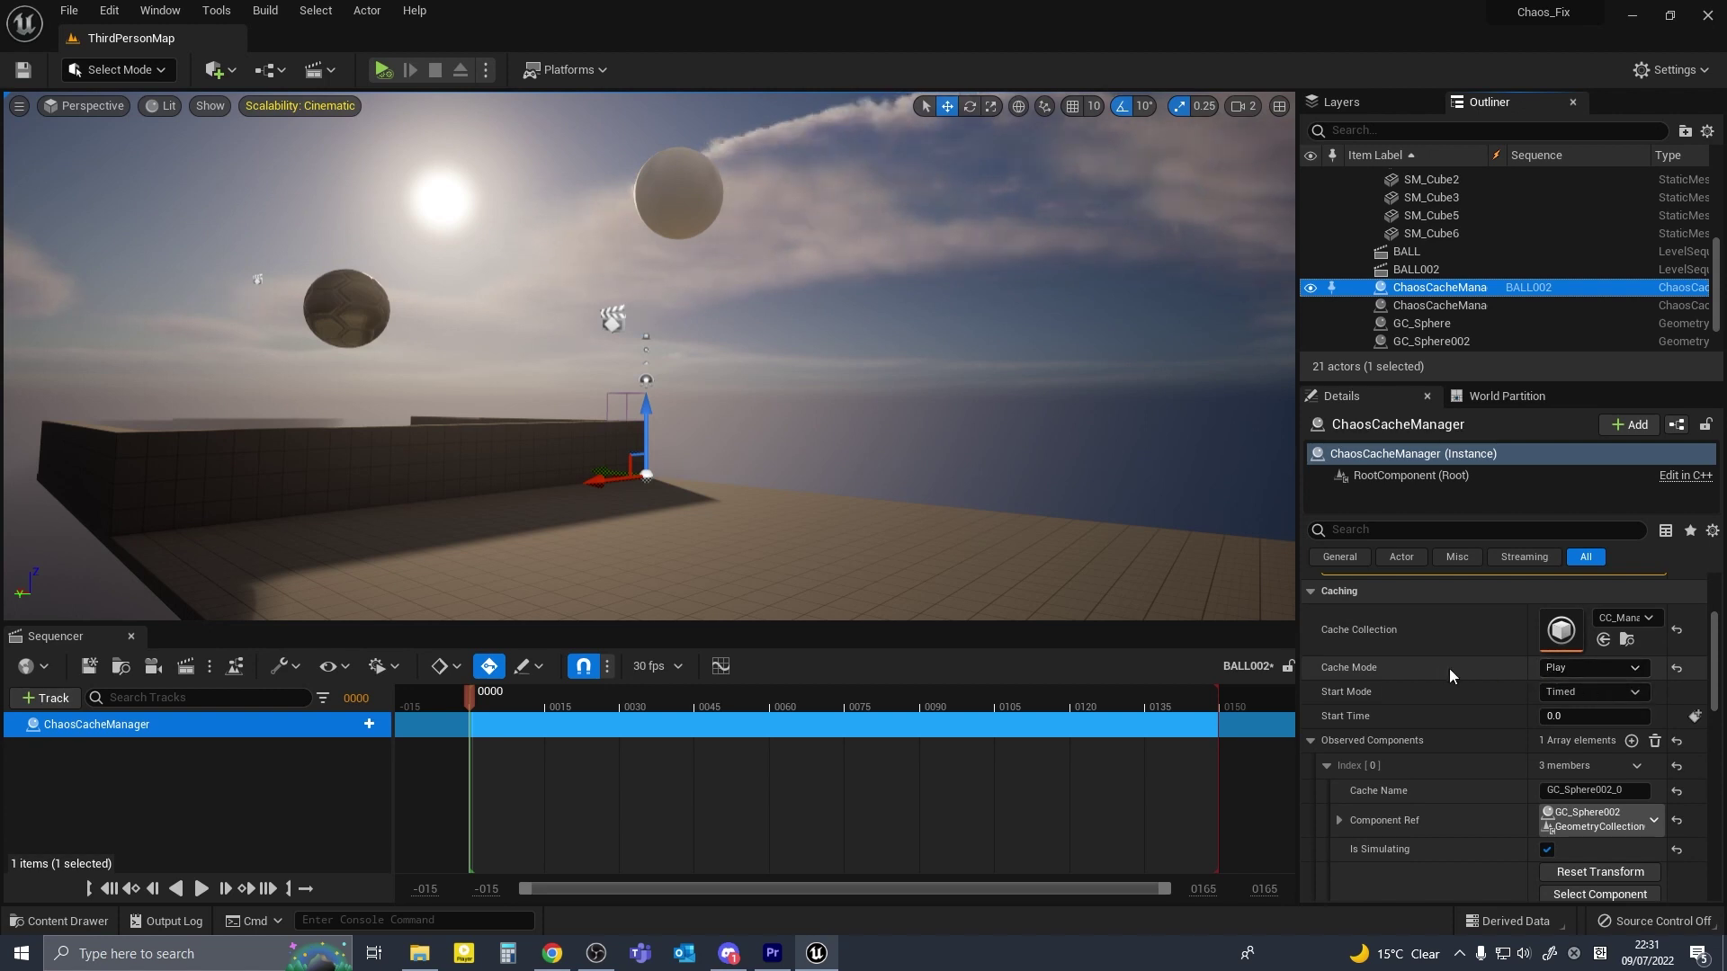
left_click(1565, 667)
left_click(1578, 650)
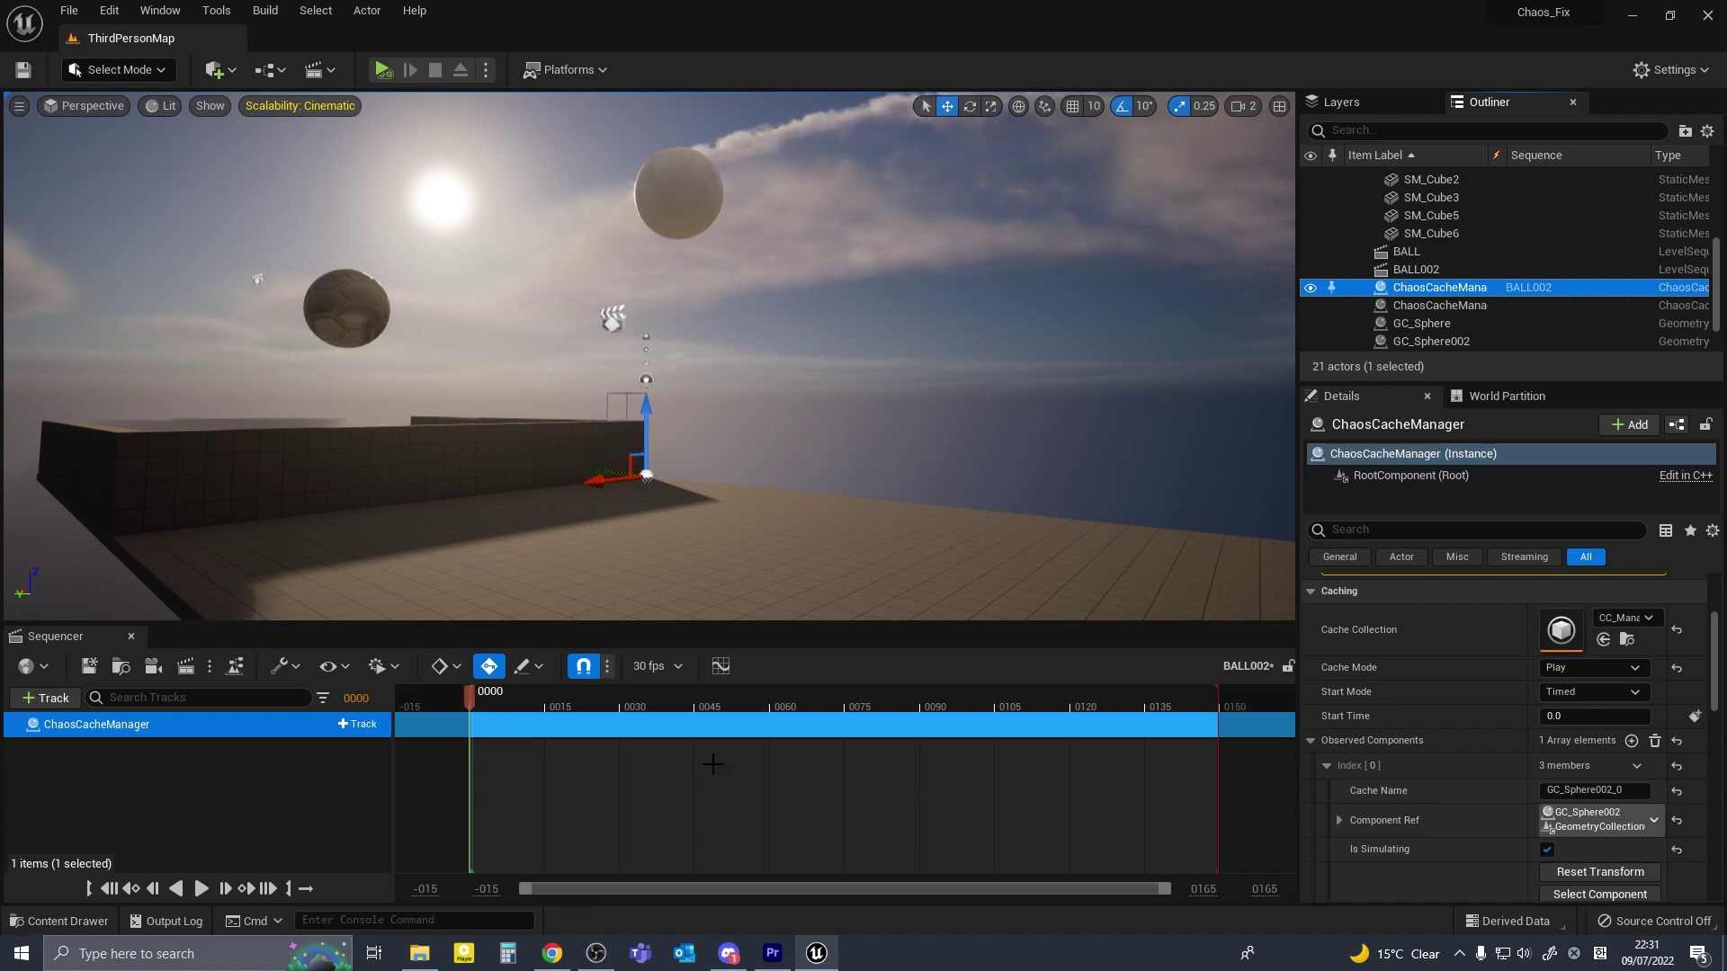
left_click(1584, 671)
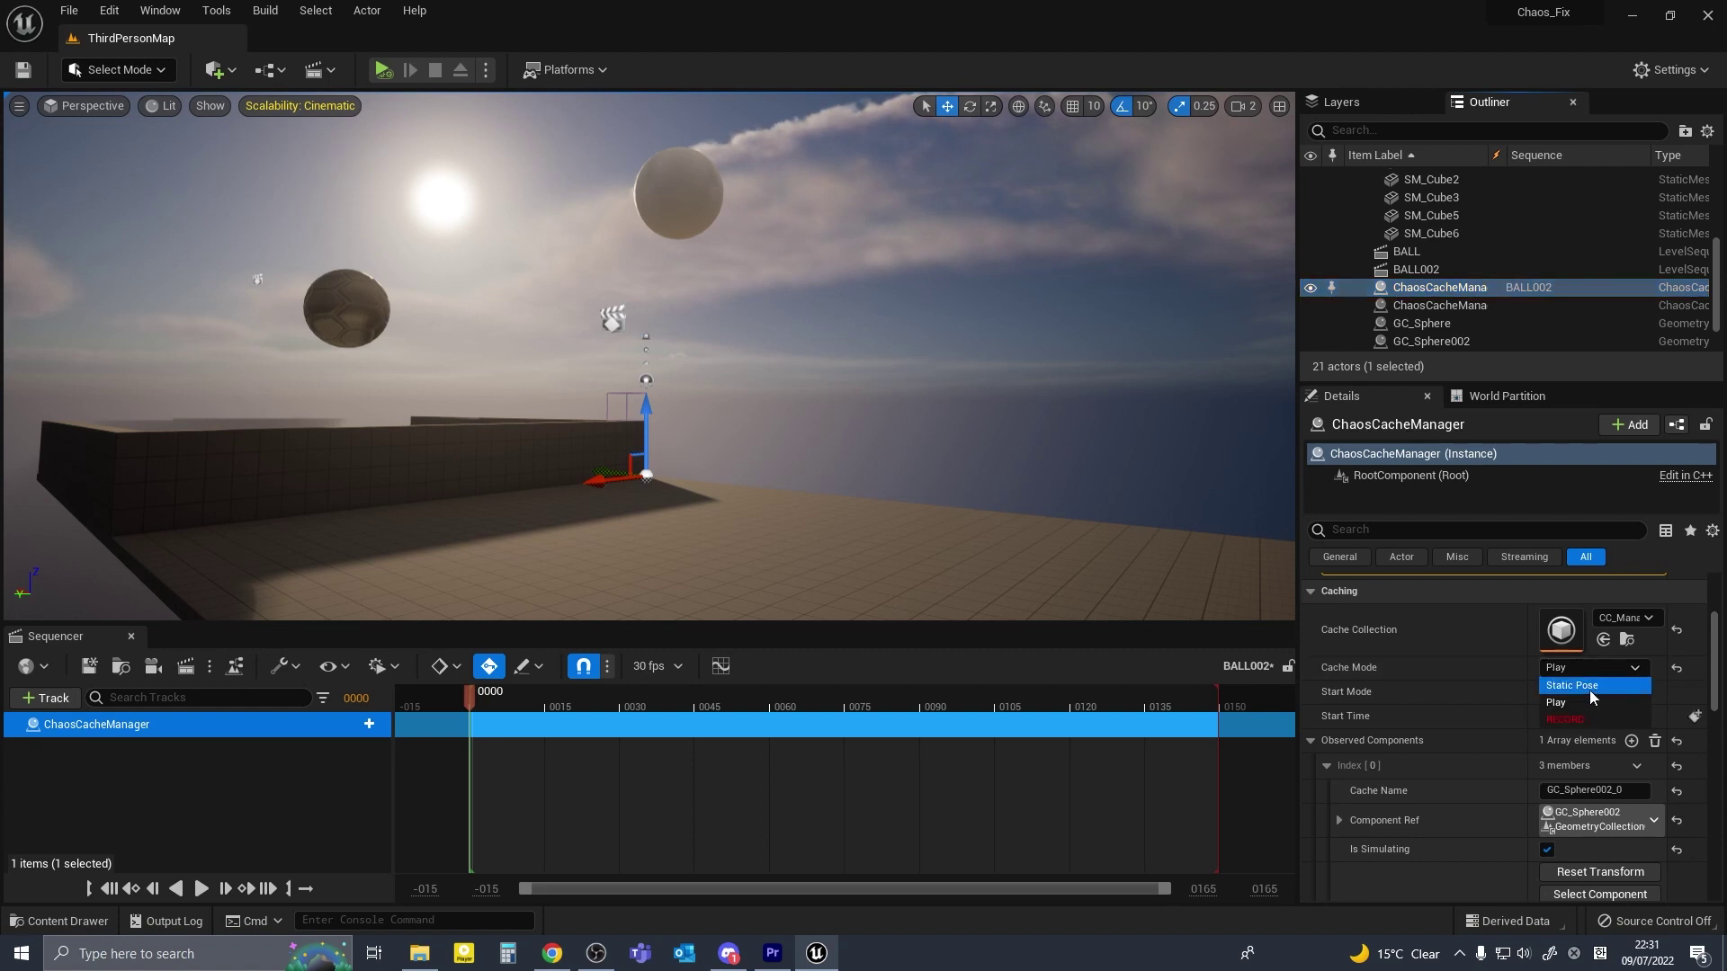
left_click(1589, 689)
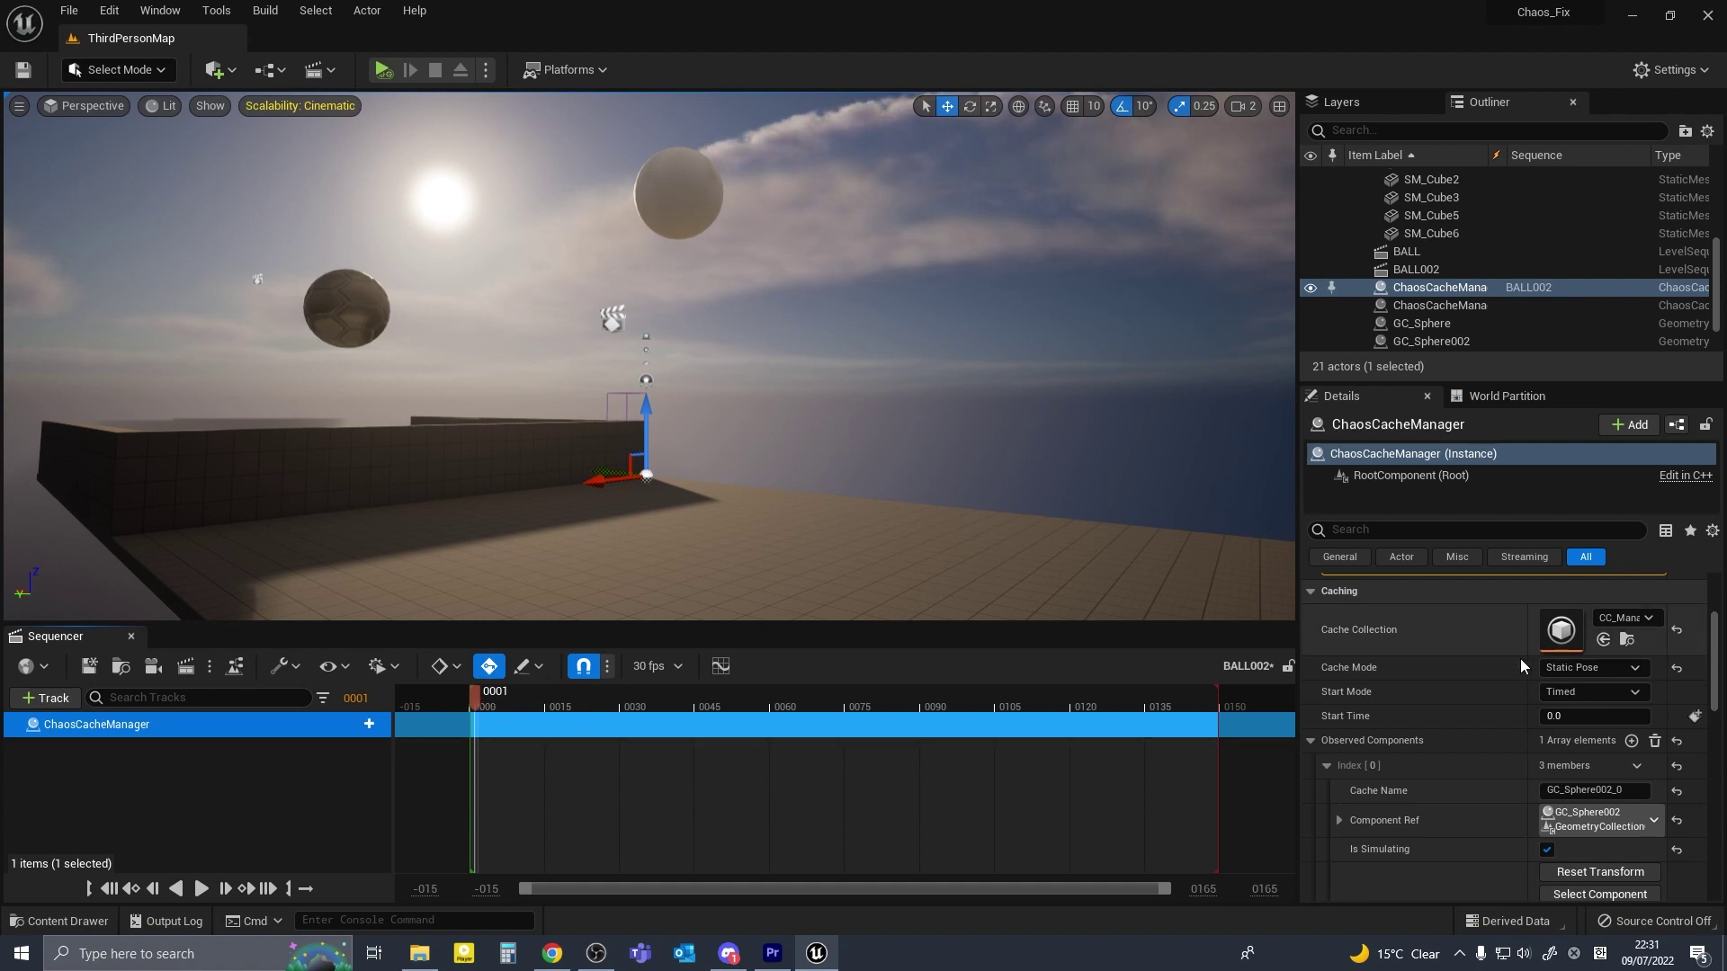
left_click(1587, 669)
left_click(1574, 686)
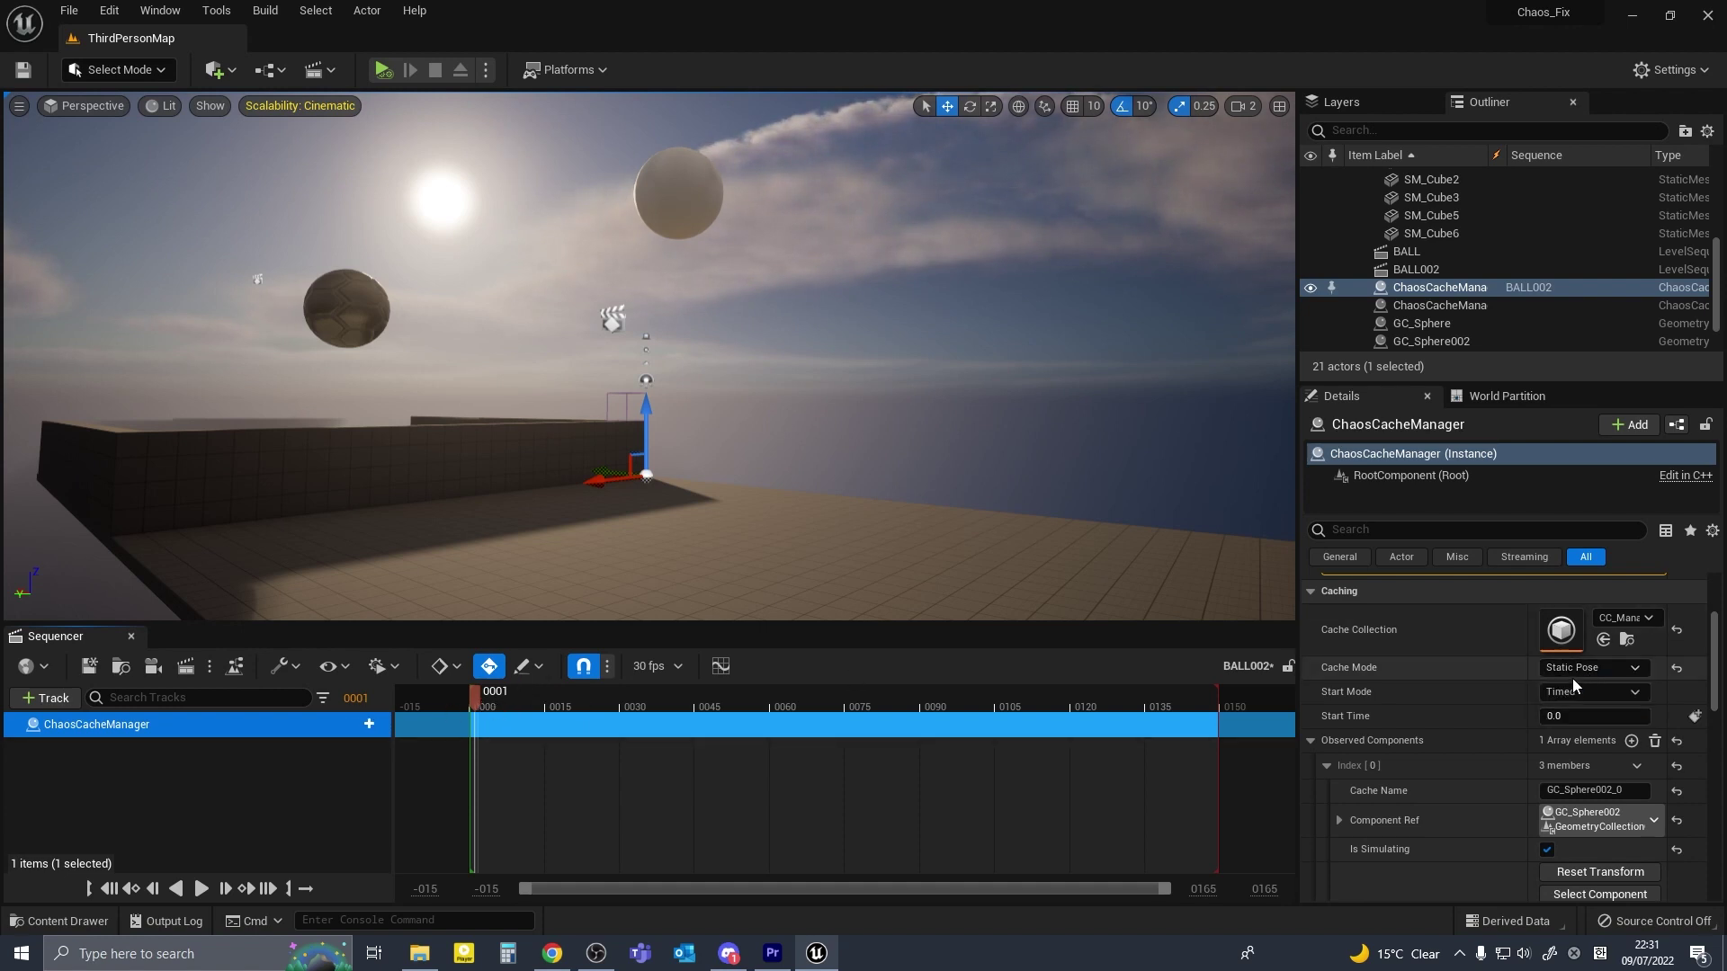
Add a Start Time track keyed at 0.0 on frame 1 and about 3.87 on frame 92, and play it back
left_click(352, 725)
left_click(381, 698)
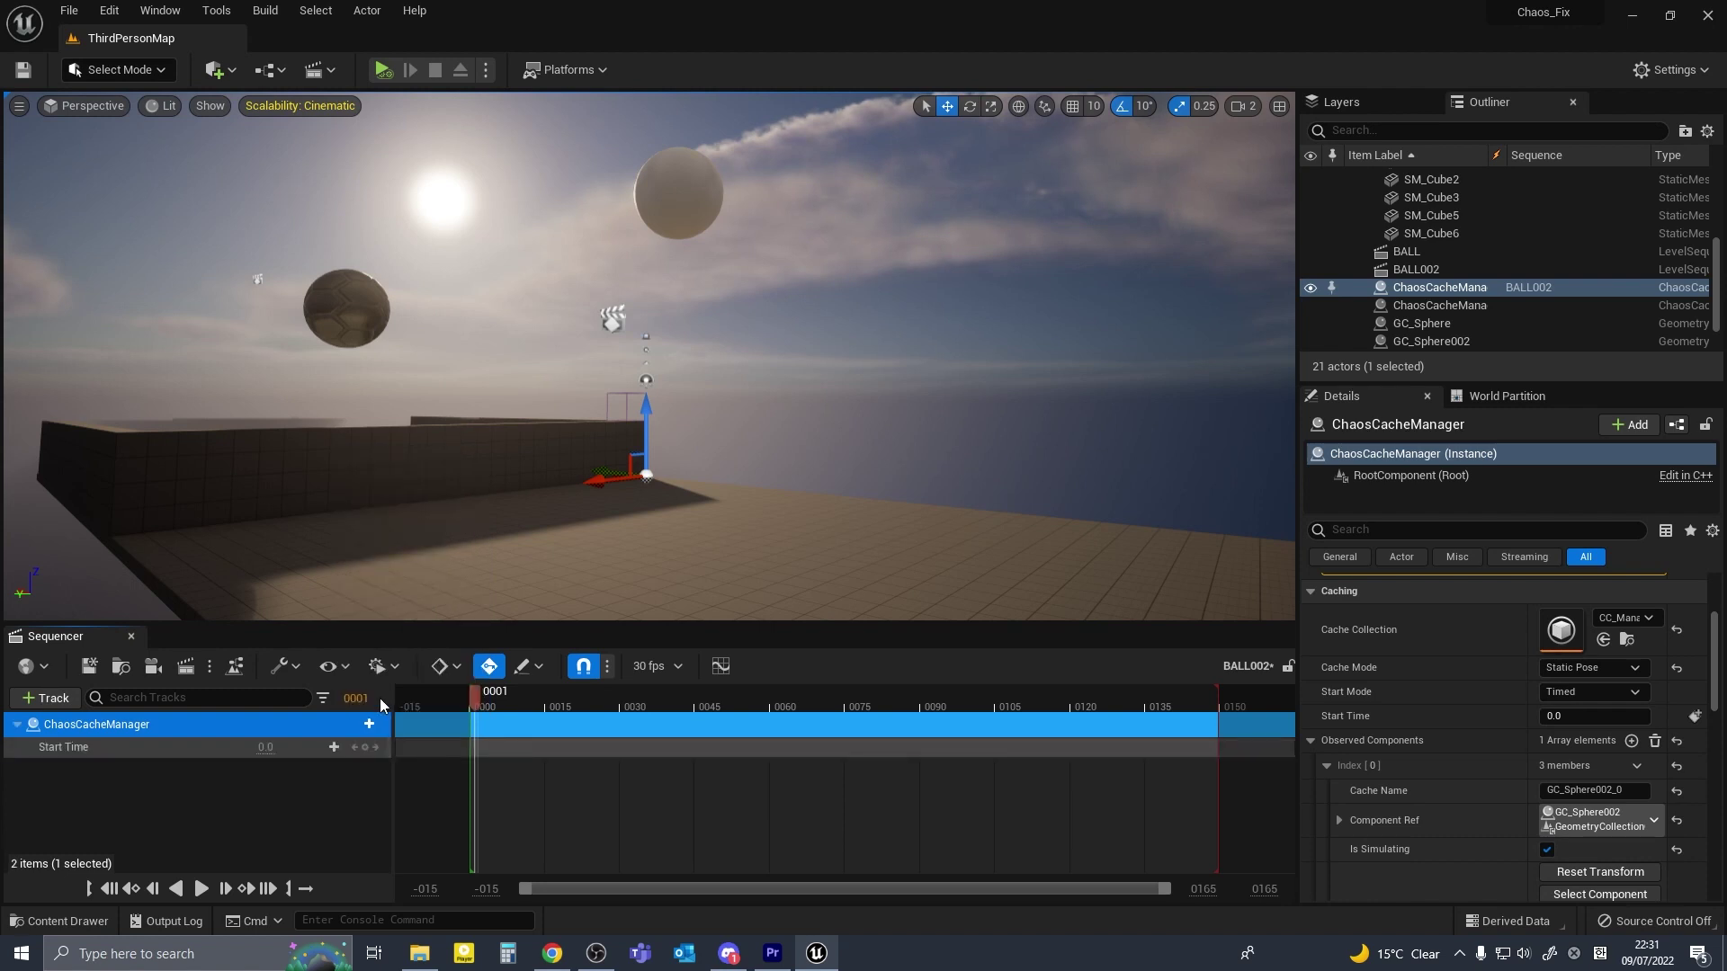
left_click(366, 748)
left_click_drag(747, 708, 931, 707)
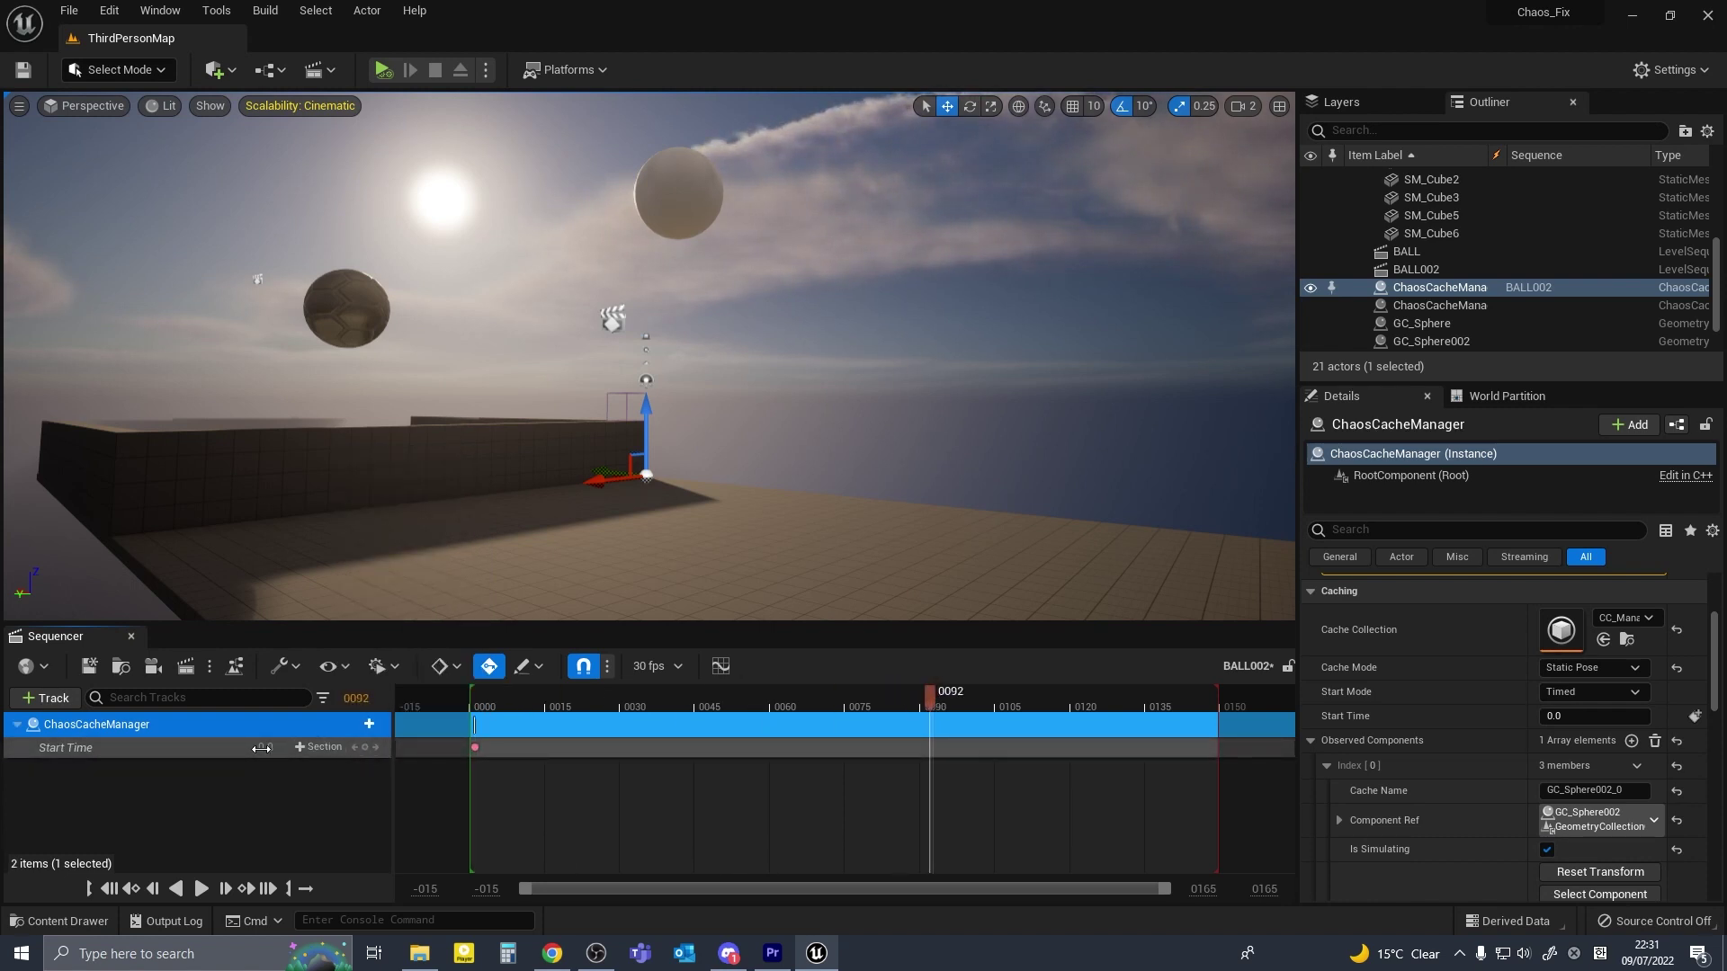
left_click_drag(264, 748, 307, 747)
left_click_drag(654, 707, 495, 710)
key("space")
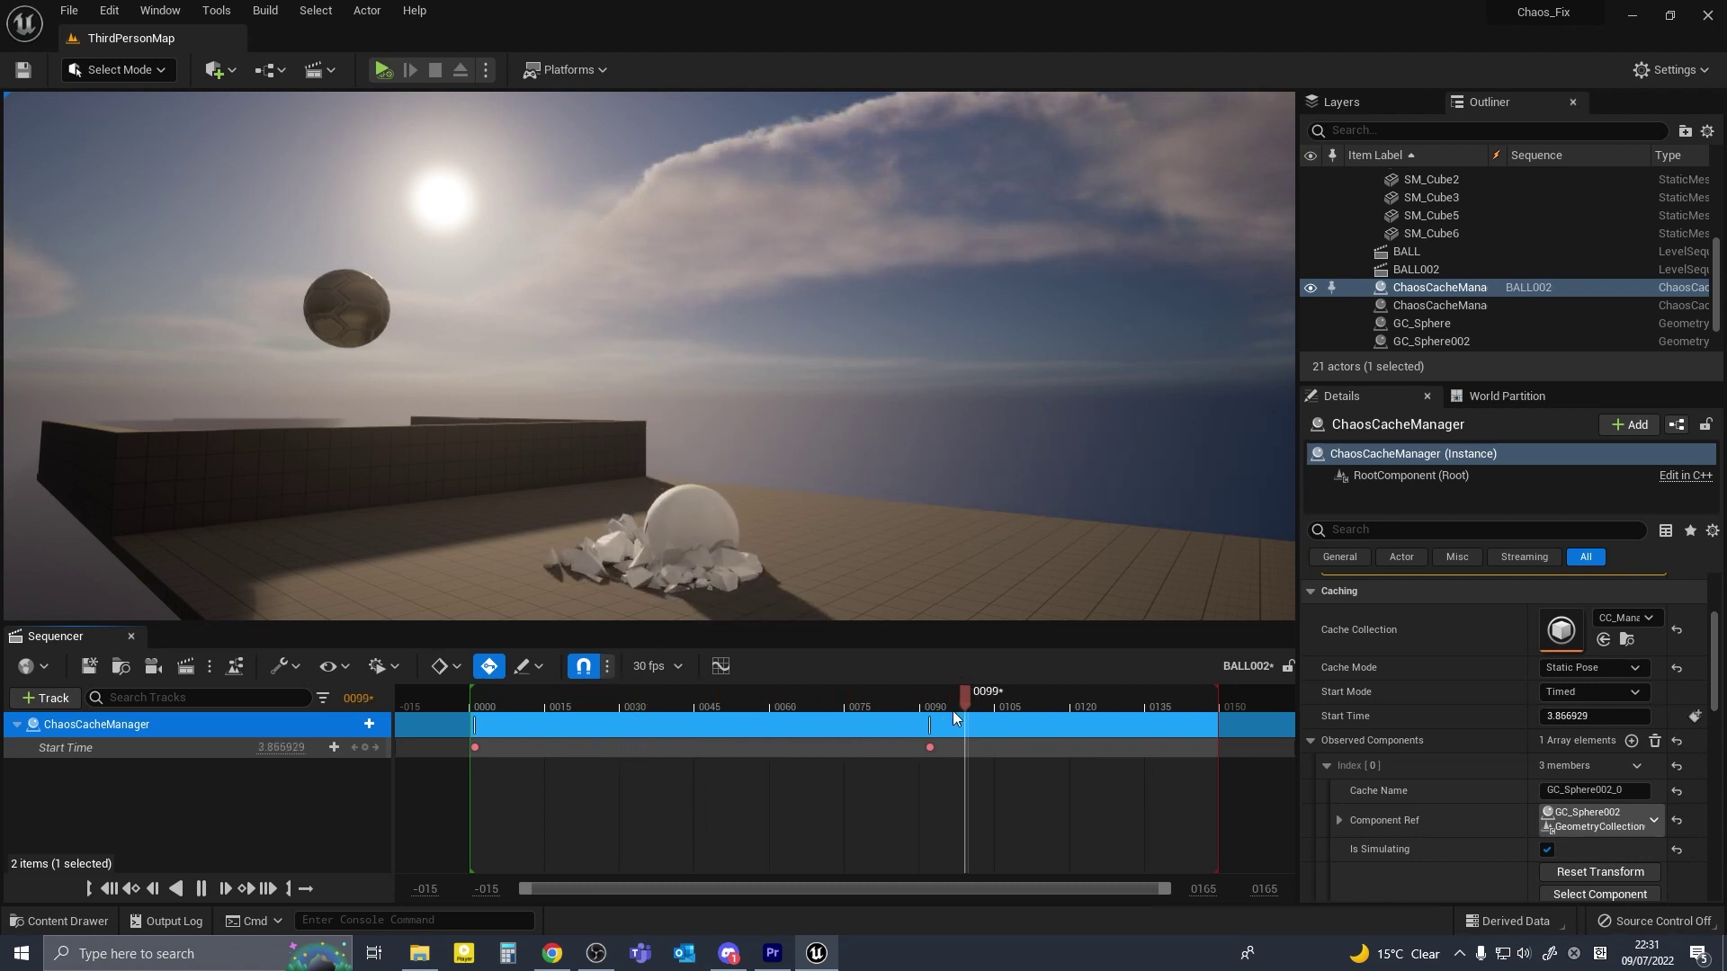
key("space")
Key the Start Time at about 8.31 on frame 166 and play the sequence back
left_click_drag(1201, 889, 1277, 890)
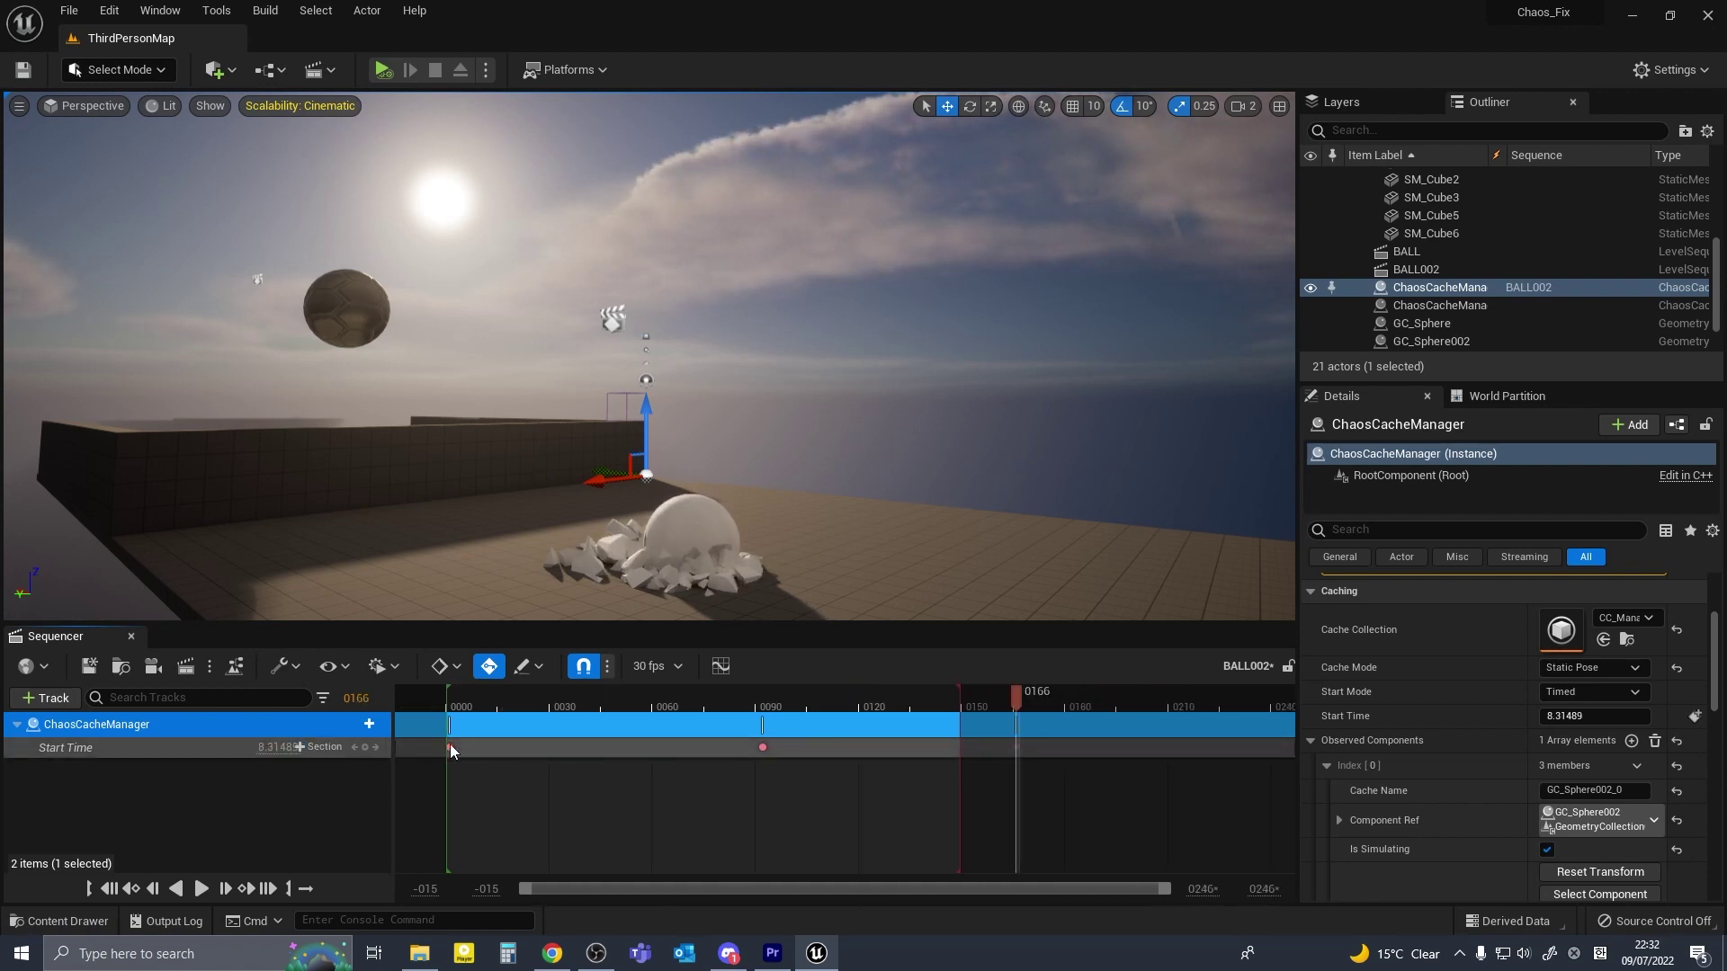
key("space")
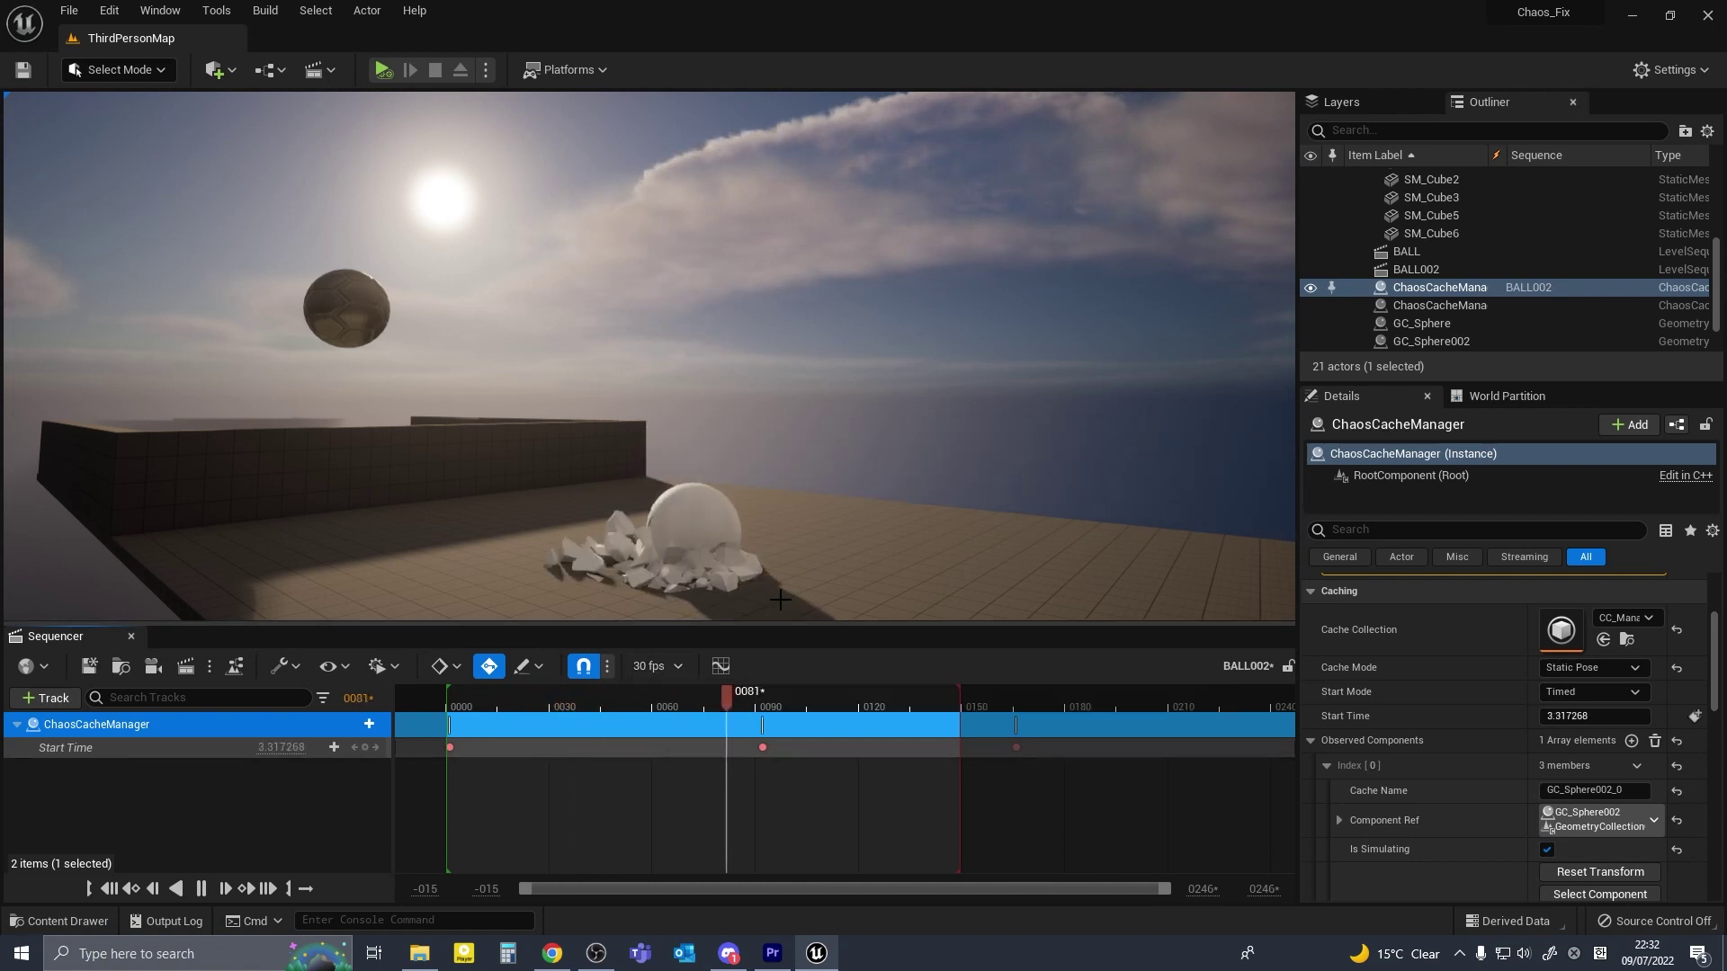
key("space")
Create a Cine Camera in the sequence and frame it low on the broken sphere and its debris at frame 103
mouse_move(865, 466)
right_mouse_down()
mouse_move(859, 526)
mouse_move(831, 508)
mouse_move(765, 540)
mouse_move(882, 452)
right_mouse_up()
key("w")
key("w")
left_click(153, 665)
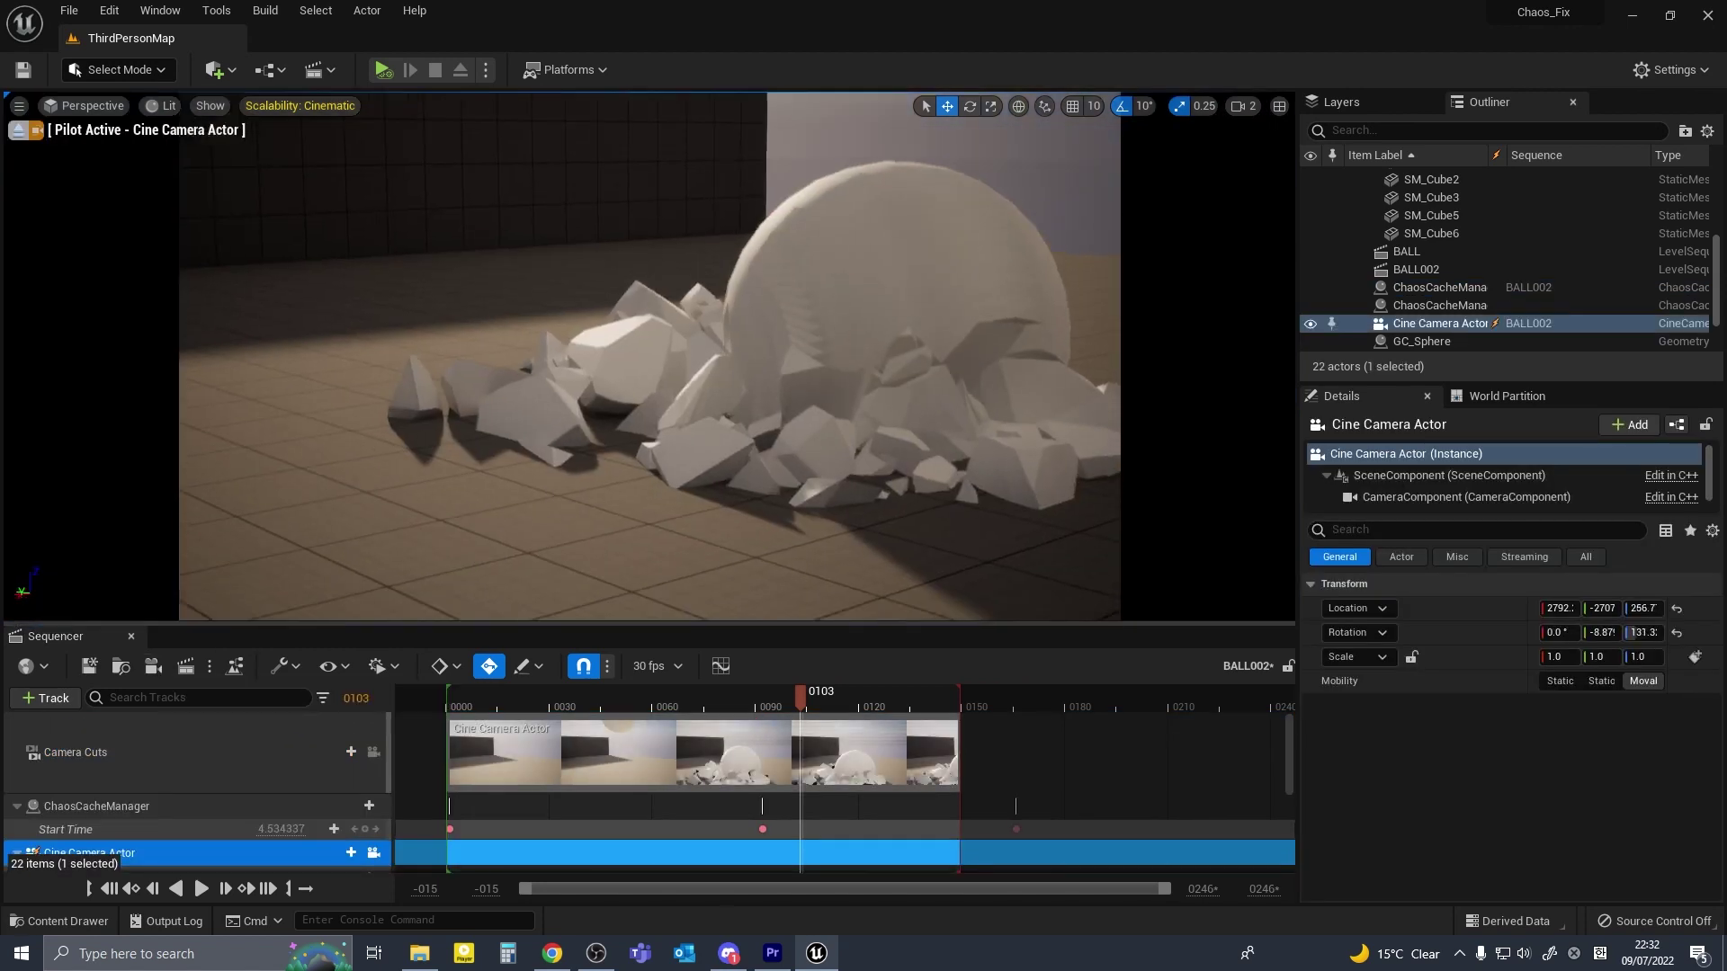
key("s")
right_click_drag(633, 405, 639, 362)
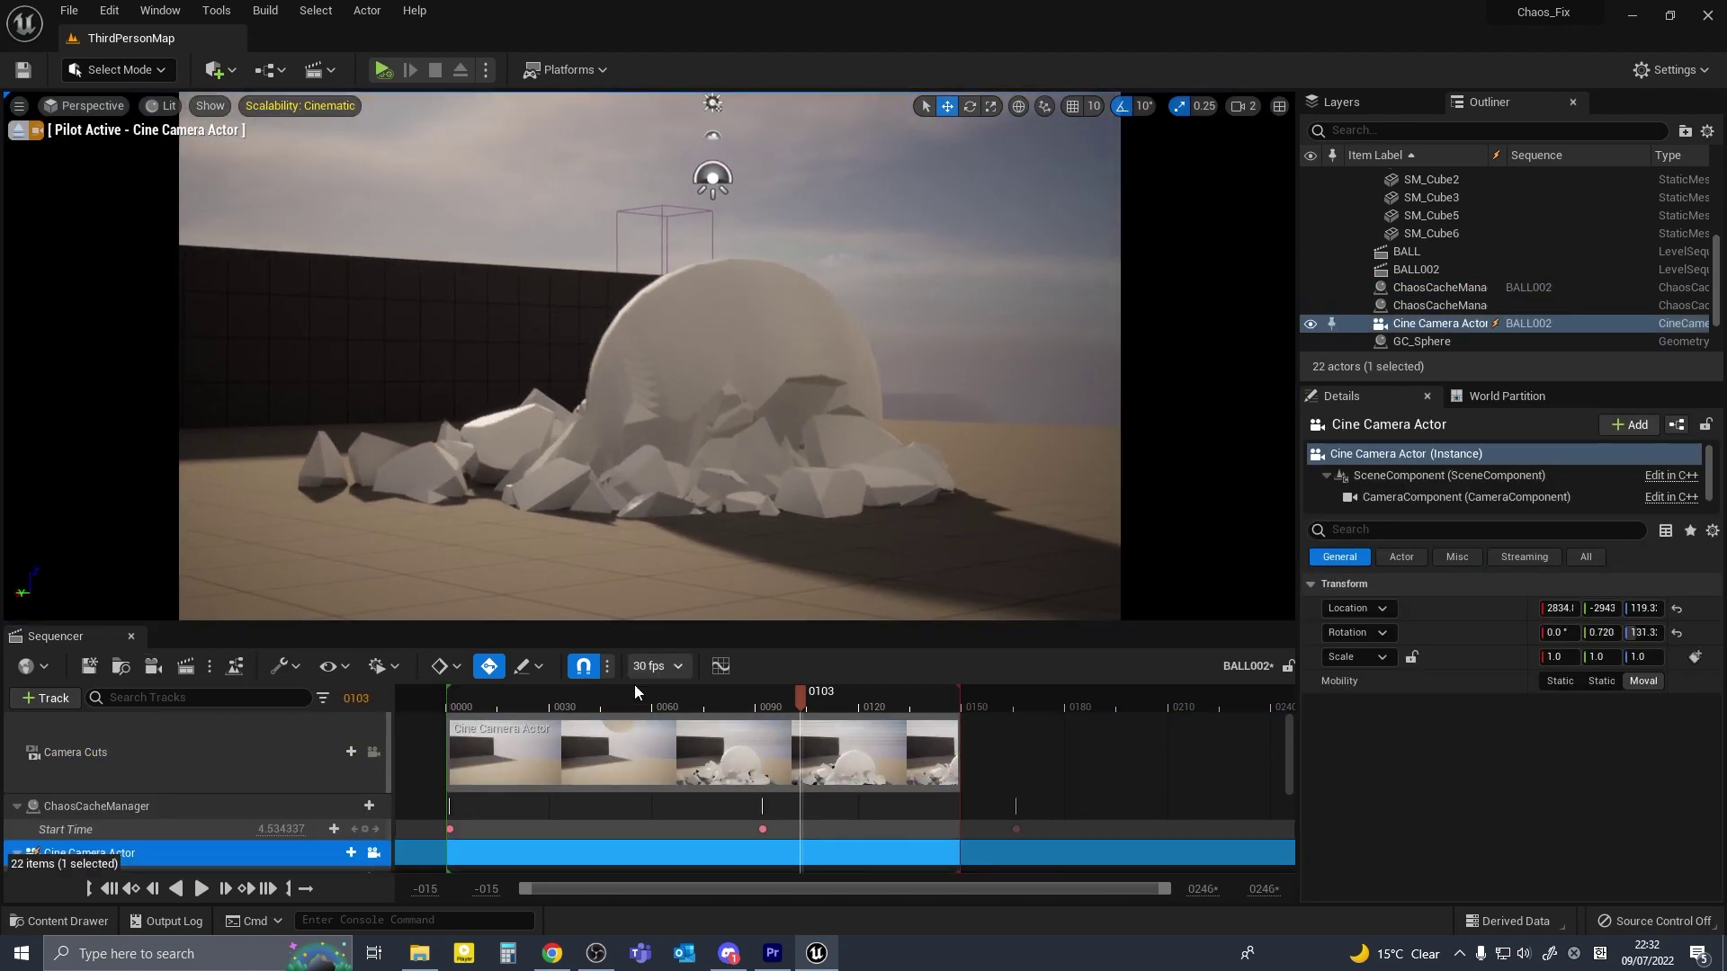
Tilt the camera up to the airborne sphere on frame 3 and enlarge the sequencer to show the camera's tracks
left_click(483, 698)
right_click_drag(743, 501, 743, 486)
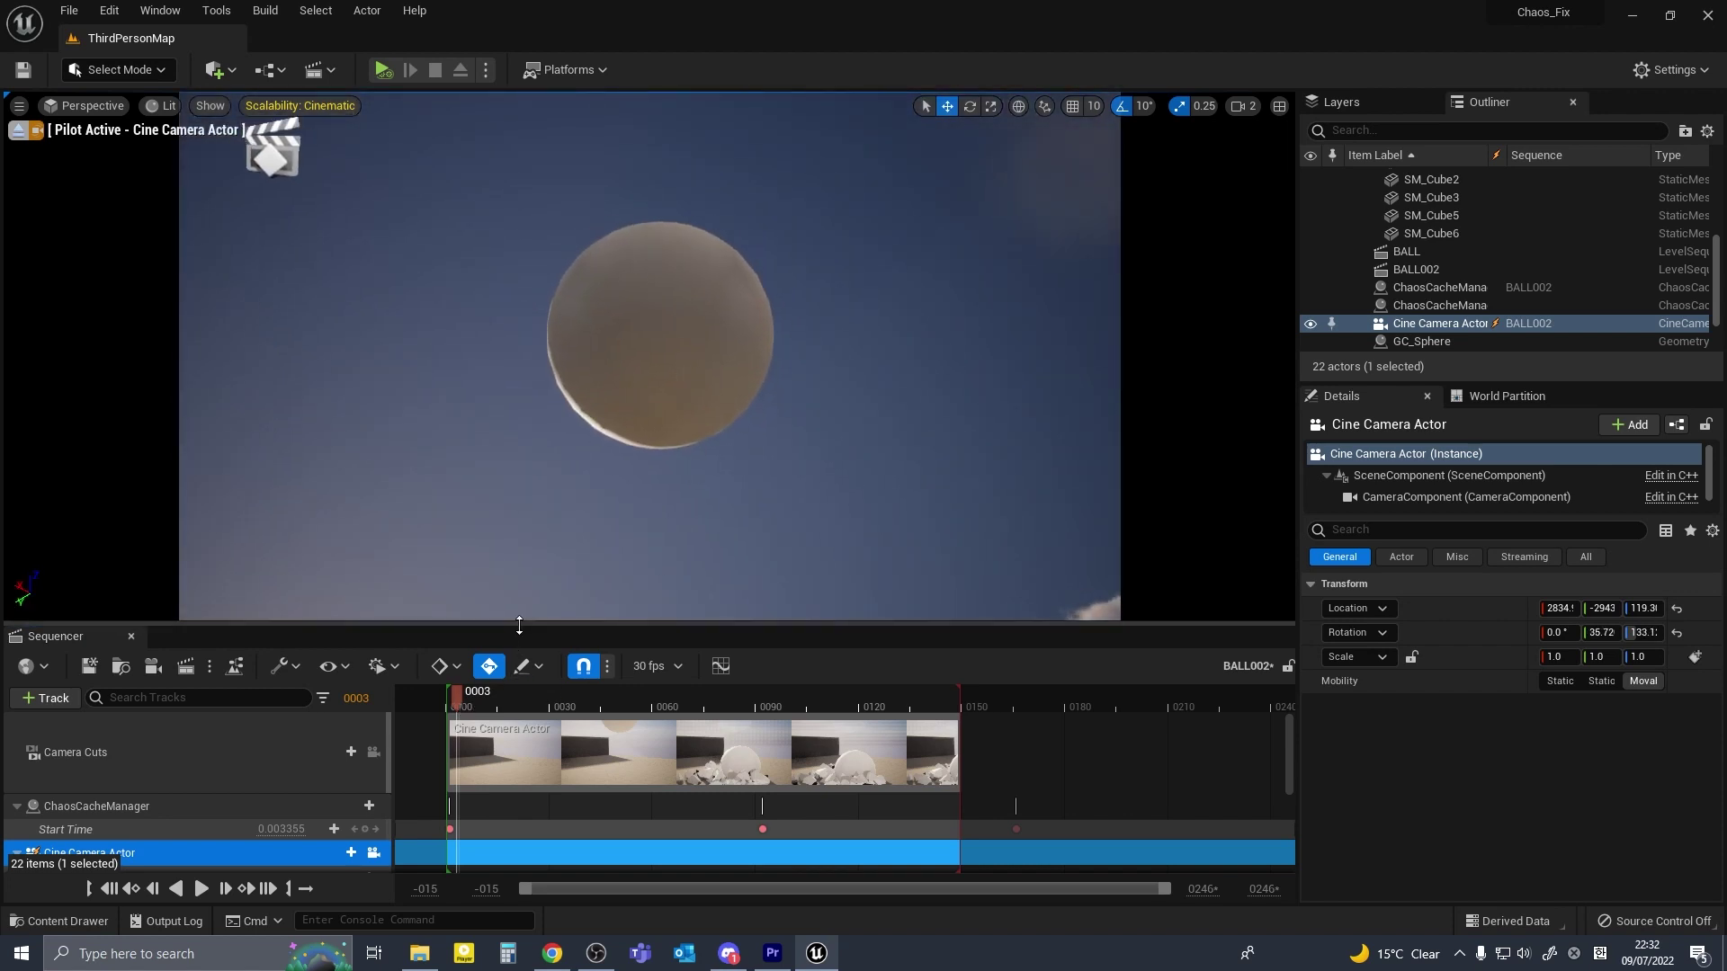
left_click_drag(510, 626, 511, 543)
left_click(12, 771)
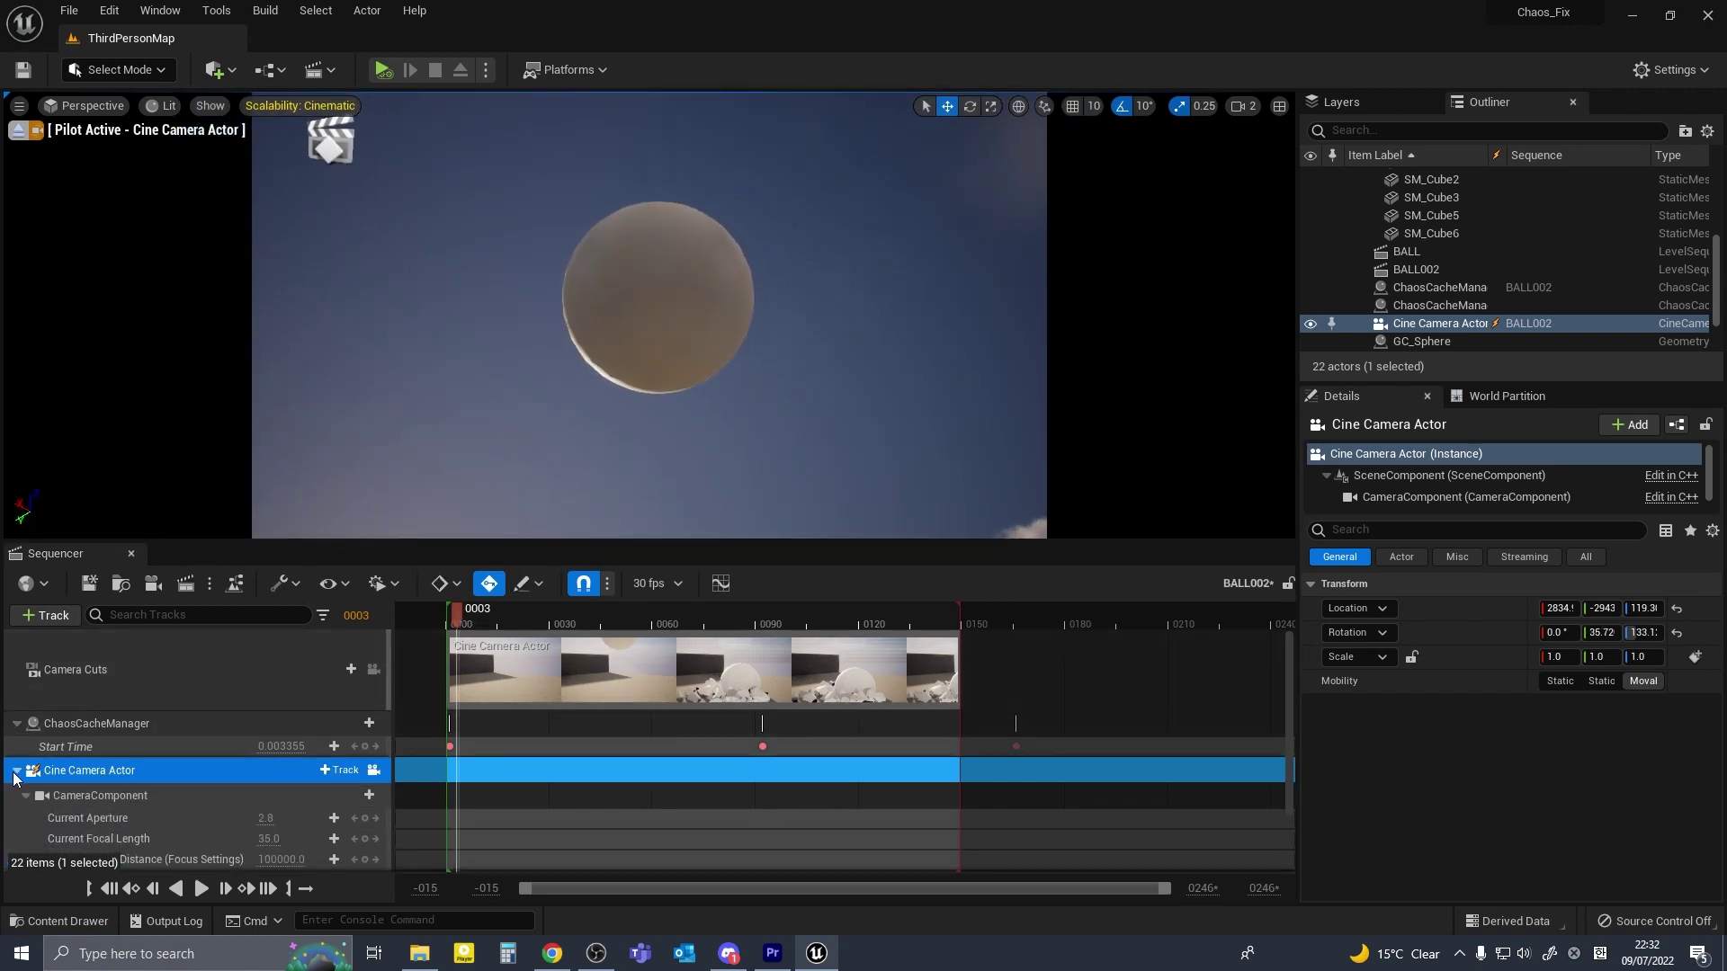
scroll(162, 802, "down", 3)
Keyframe the camera's Transform up to about frame 50 to follow the falling sphere, and play the shot back
left_click_drag(703, 628, 618, 622)
left_click_drag(604, 835, 618, 835)
left_click_drag(618, 624, 449, 627)
key("space")
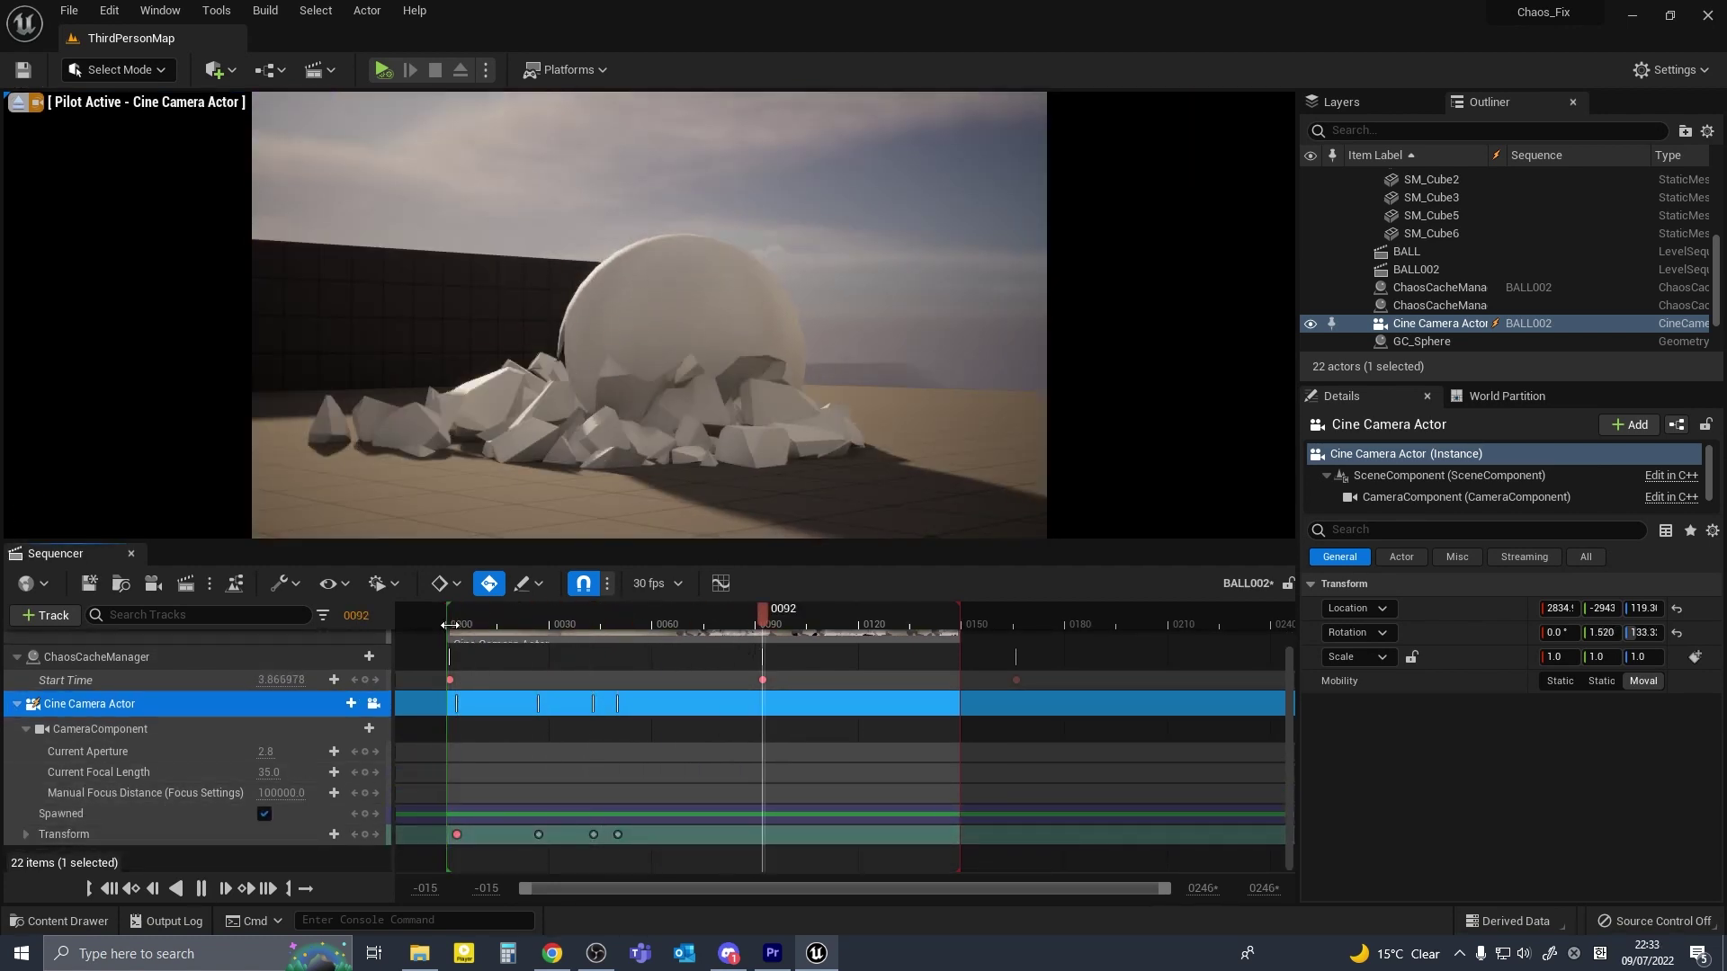
Try a new camera position keyed at about frame 154, past the sequence's end, and play the shot back
left_click(976, 624)
mouse_move(649, 315)
right_mouse_down()
mouse_move(649, 360)
mouse_move(650, 315)
right_mouse_up()
left_click_drag(801, 626, 449, 627)
key("space")
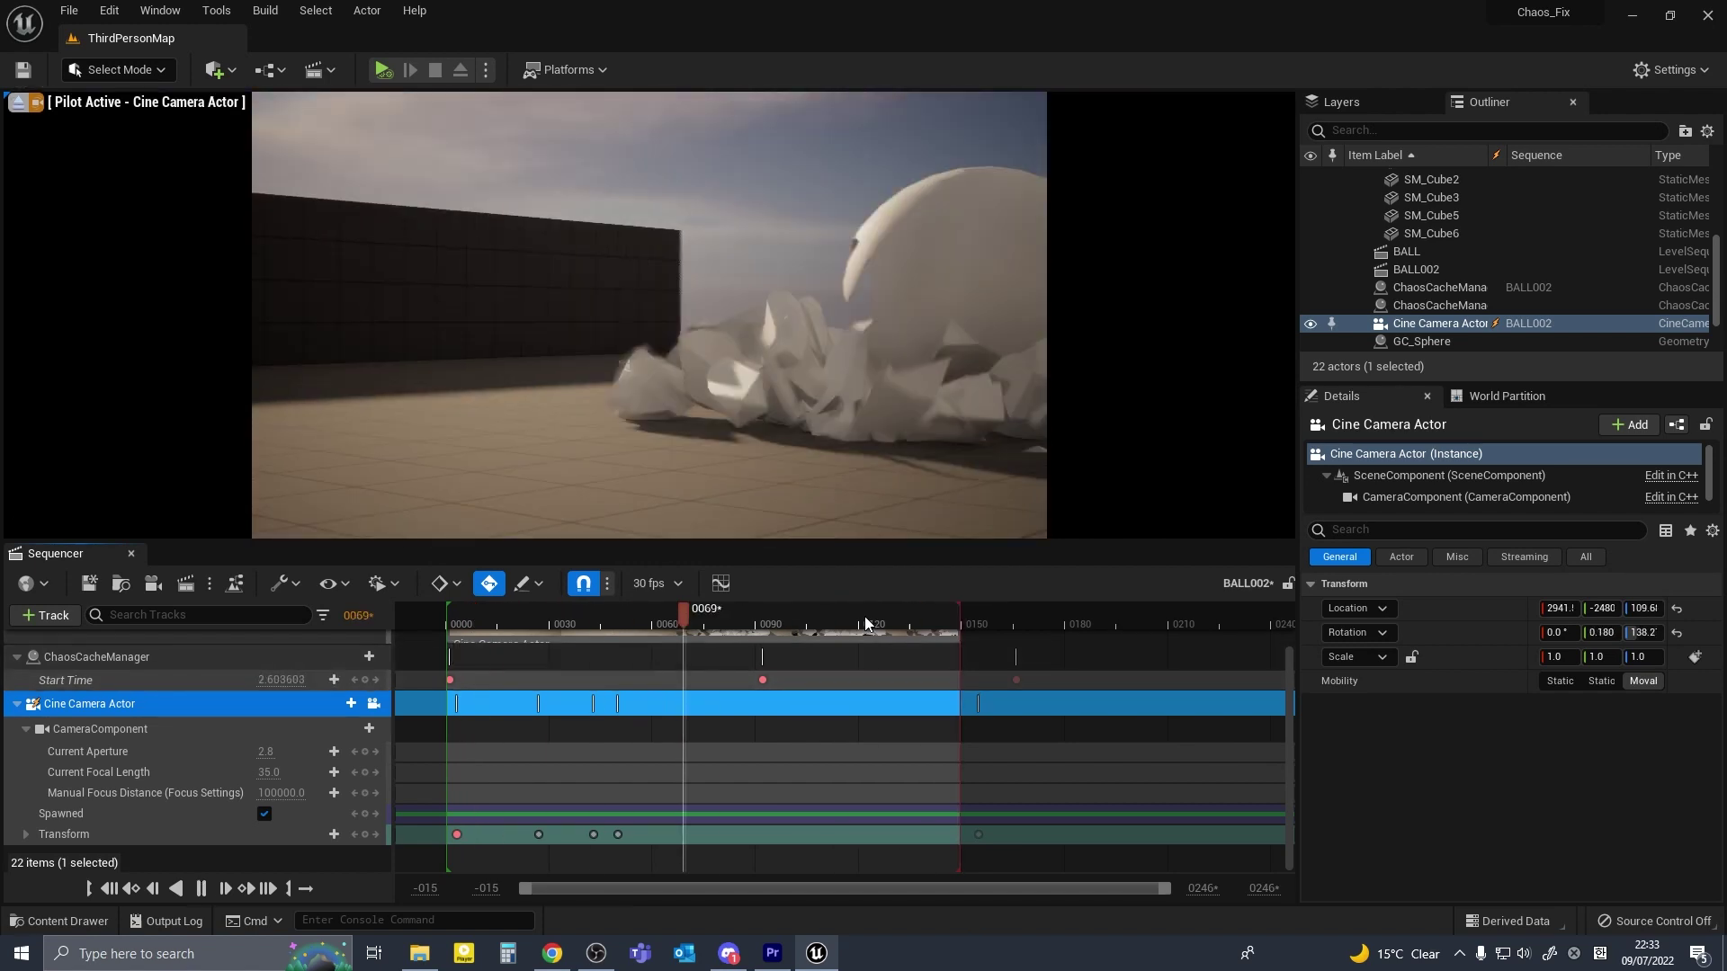
Undo the last camera change, key the camera's Transform at about frames 61 and 157, and replay the shot
left_click(977, 624)
mouse_move(978, 625)
left_mouse_down()
mouse_move(629, 628)
mouse_move(980, 639)
mouse_move(985, 625)
left_mouse_up()
key("ctrl+z")
left_click(365, 834)
right_click_drag(649, 315, 649, 378)
left_click_drag(985, 626, 449, 627)
key("space")
left_click_drag(563, 621, 467, 621)
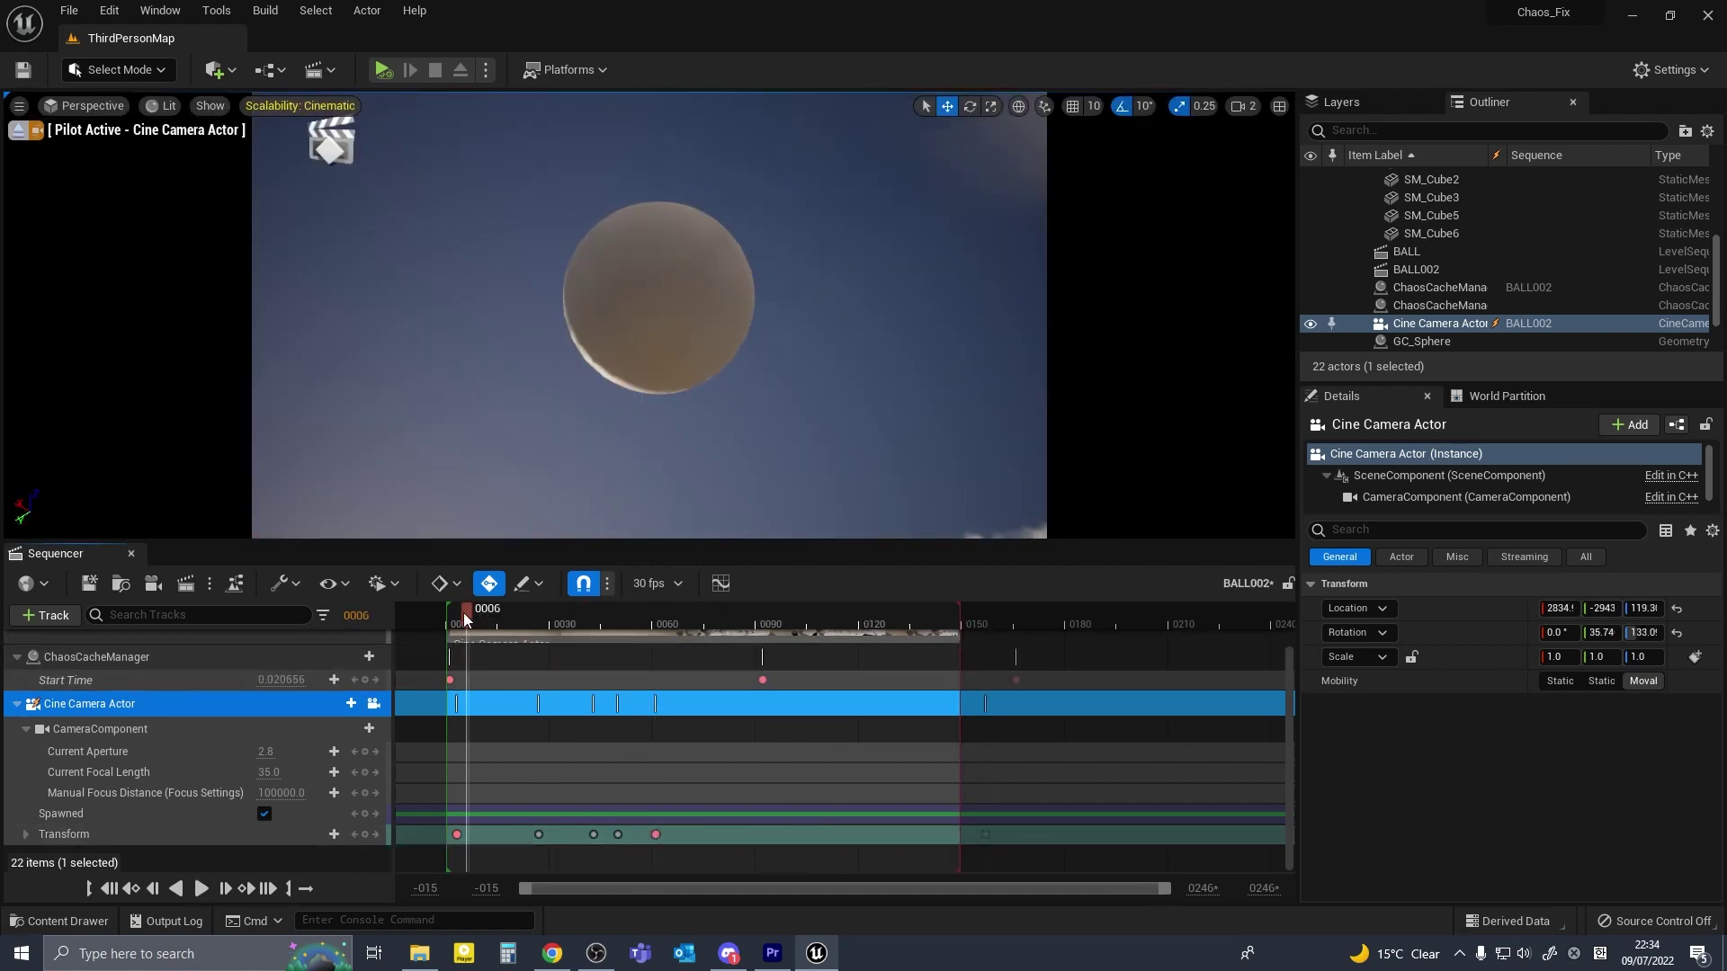
Open the BALL002 job's render settings in the Movie Render Queue and remove the .jpg Sequence [8bit] export
left_click(183, 585)
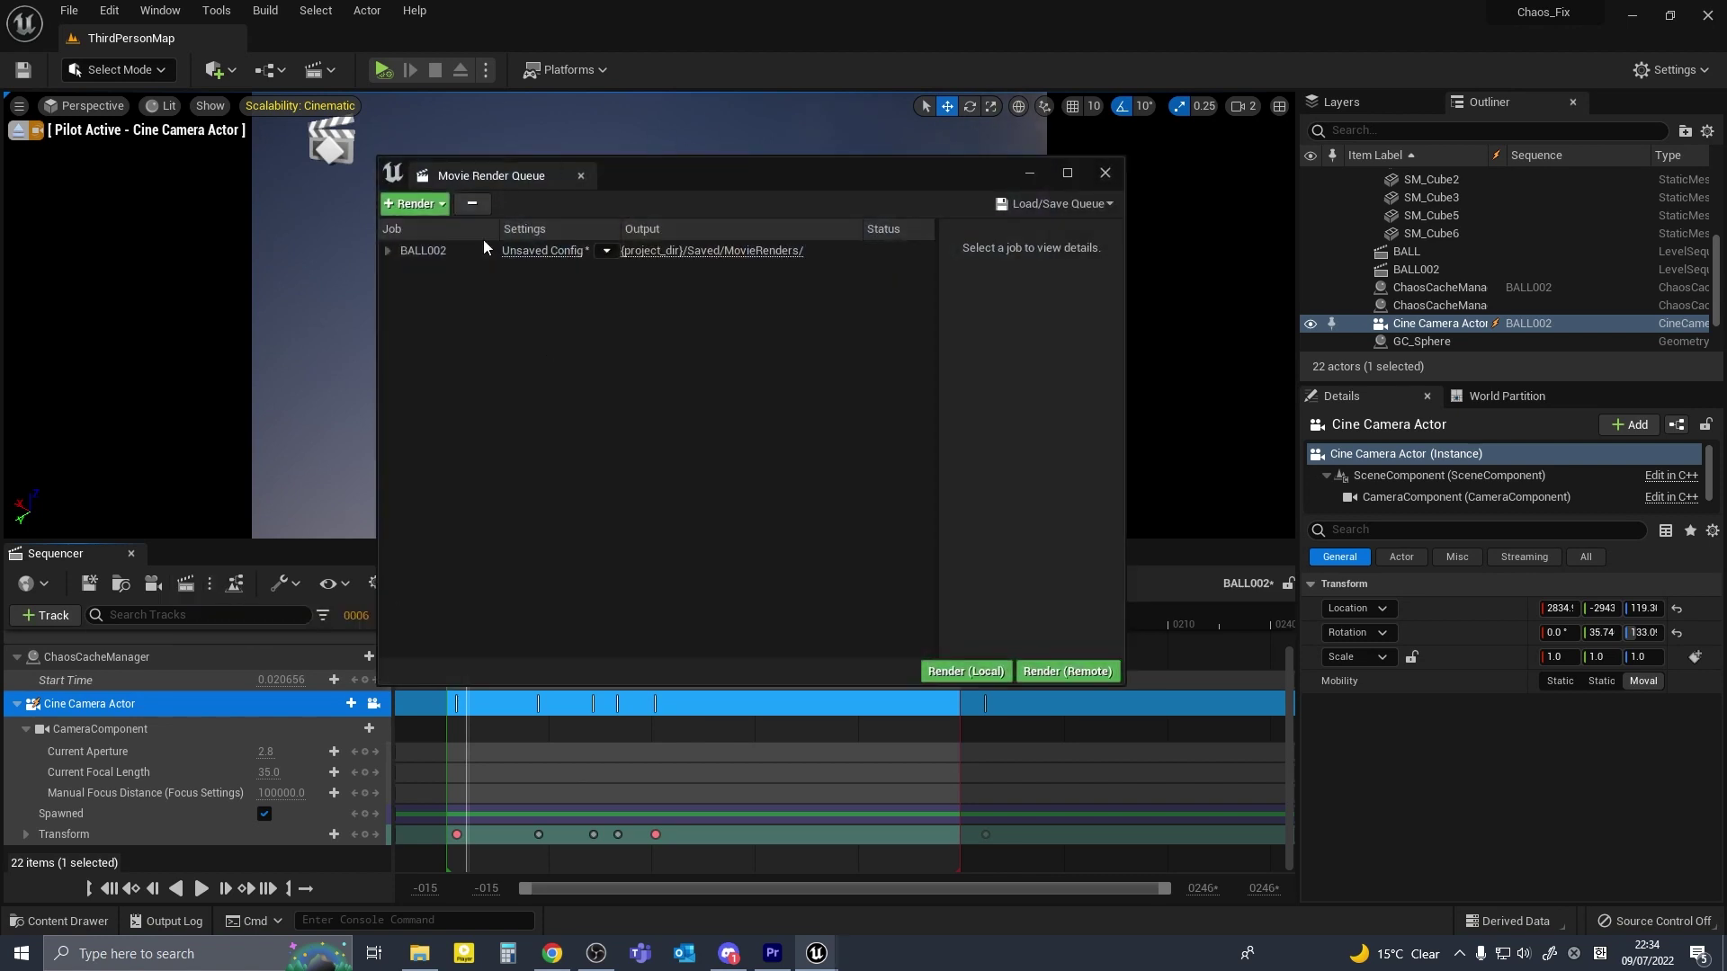
left_click(552, 252)
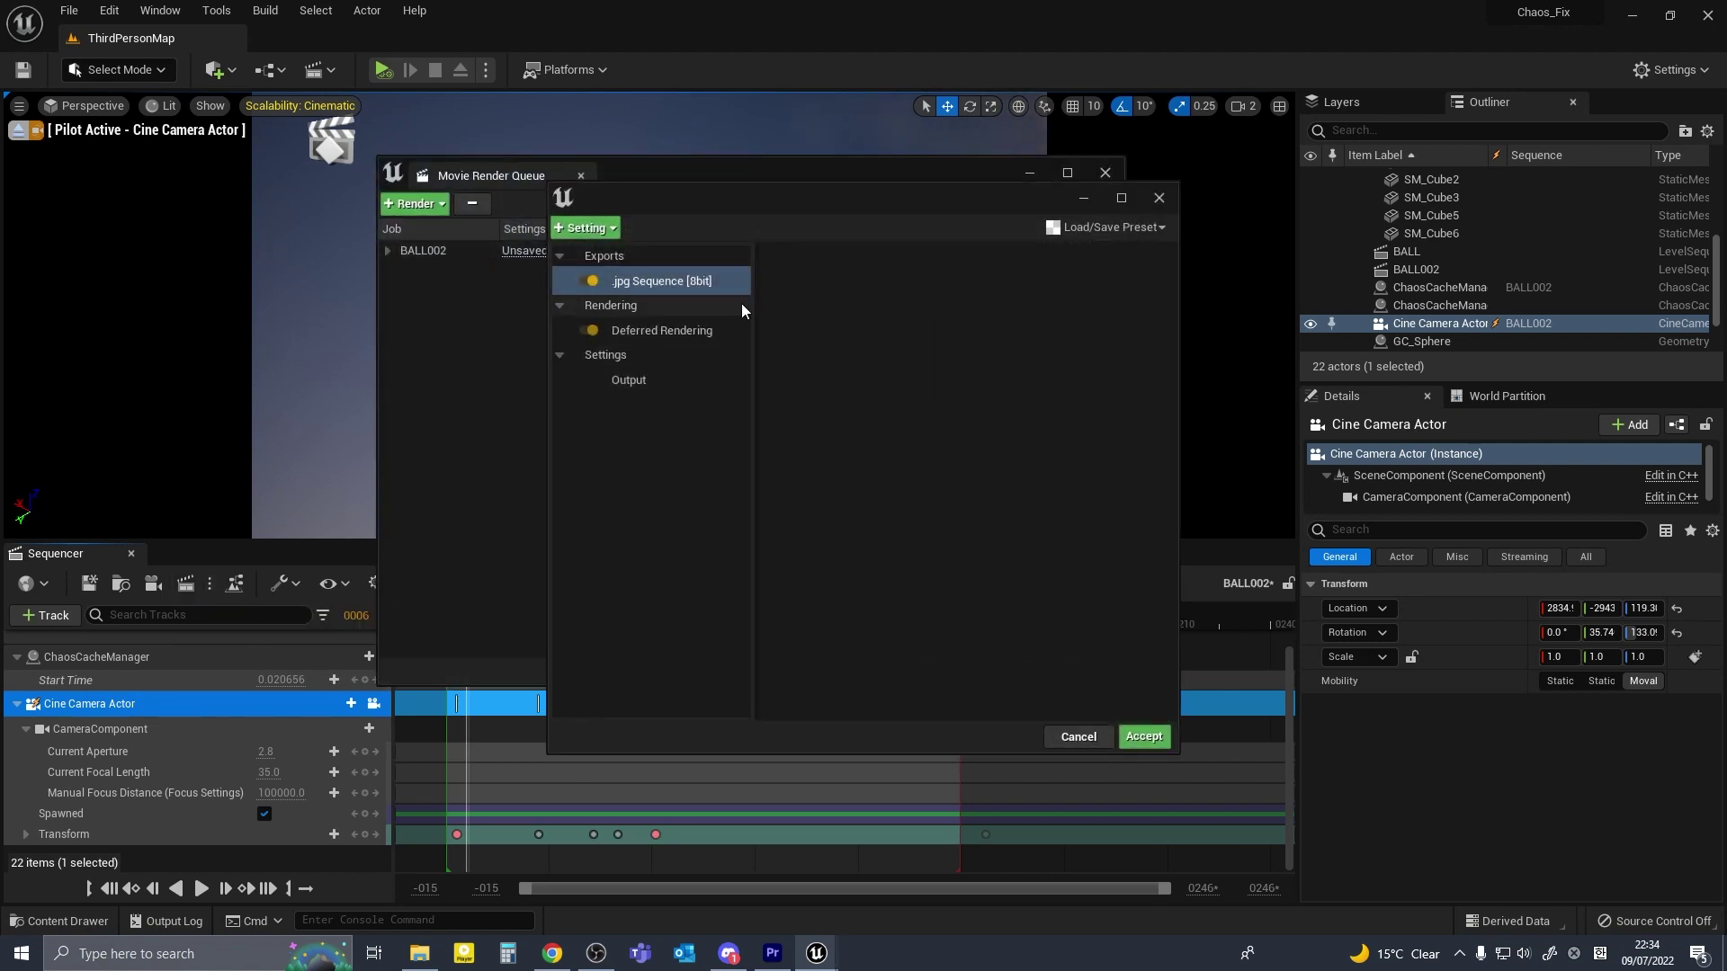
key("Delete")
Add a .exr Sequence [16bit] export and an Anti-aliasing setting to the render configuration
left_click(603, 230)
left_click(666, 507)
left_click(604, 236)
left_click(649, 468)
left_click(589, 232)
left_click(629, 279)
Set both the spatial and temporal sample counts of the anti-aliasing to 4
left_click(985, 279)
type("4")
left_click(985, 303)
type("4")
key("Return")
Review the output, deferred rendering, EXR and anti-aliasing settings, accept the configuration and render the job locally
left_click(629, 408)
left_click(652, 330)
left_click(641, 281)
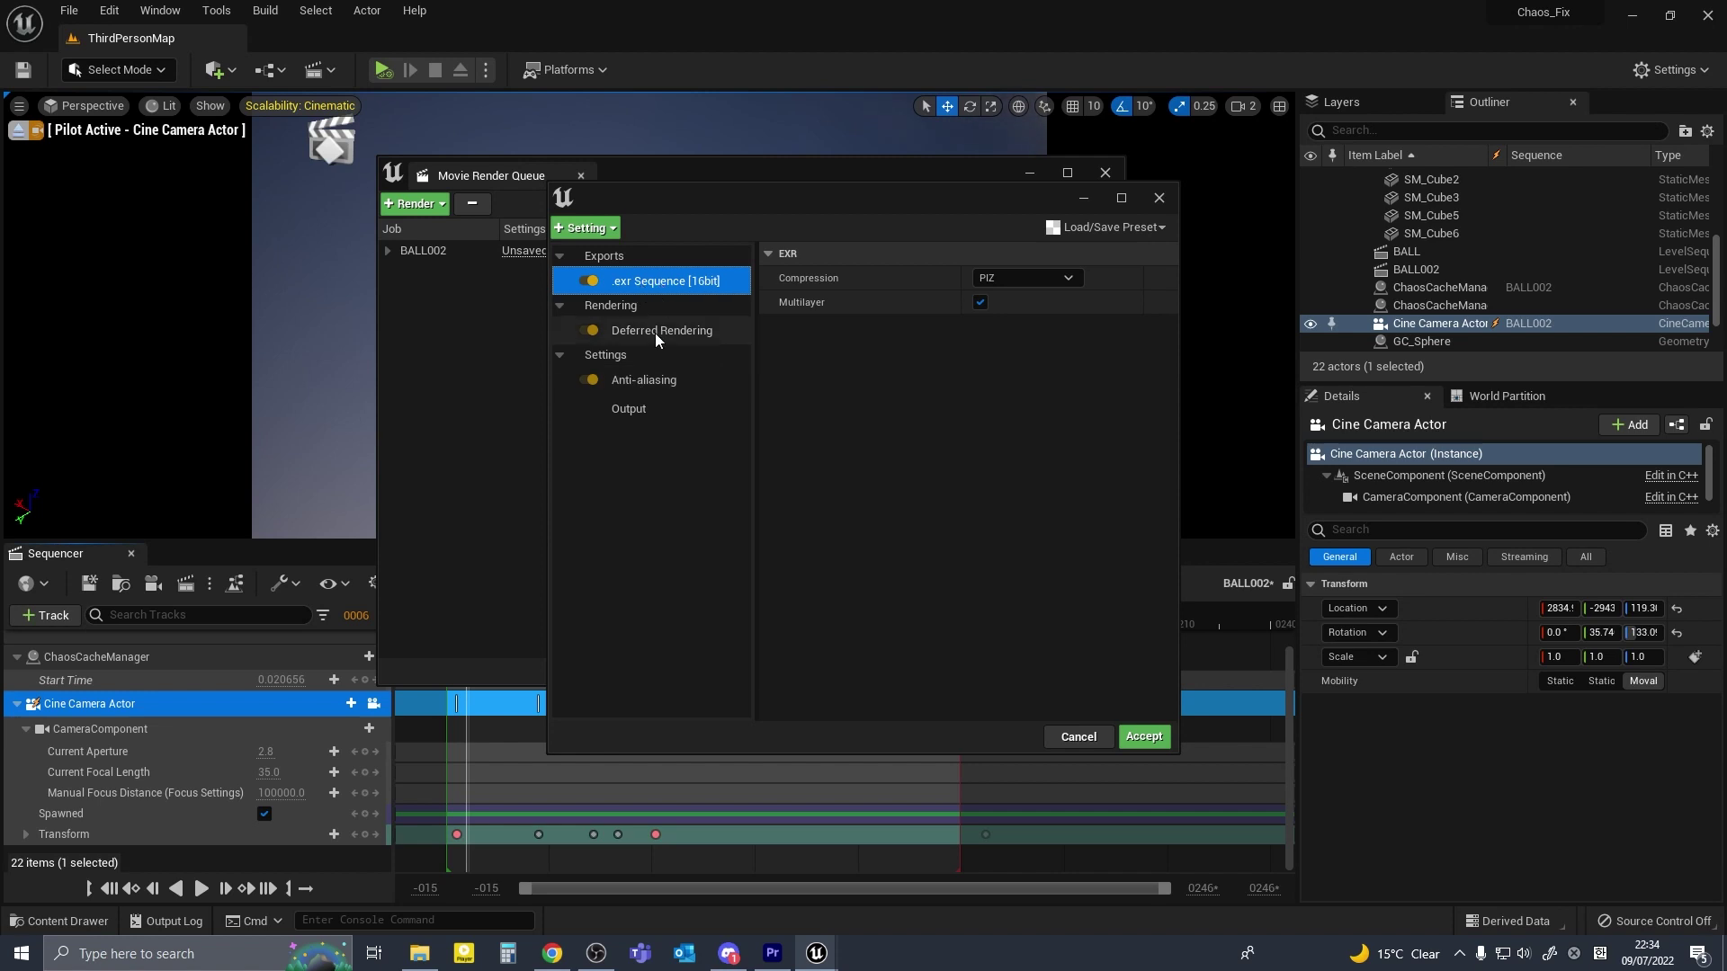
left_click(654, 332)
left_click(651, 380)
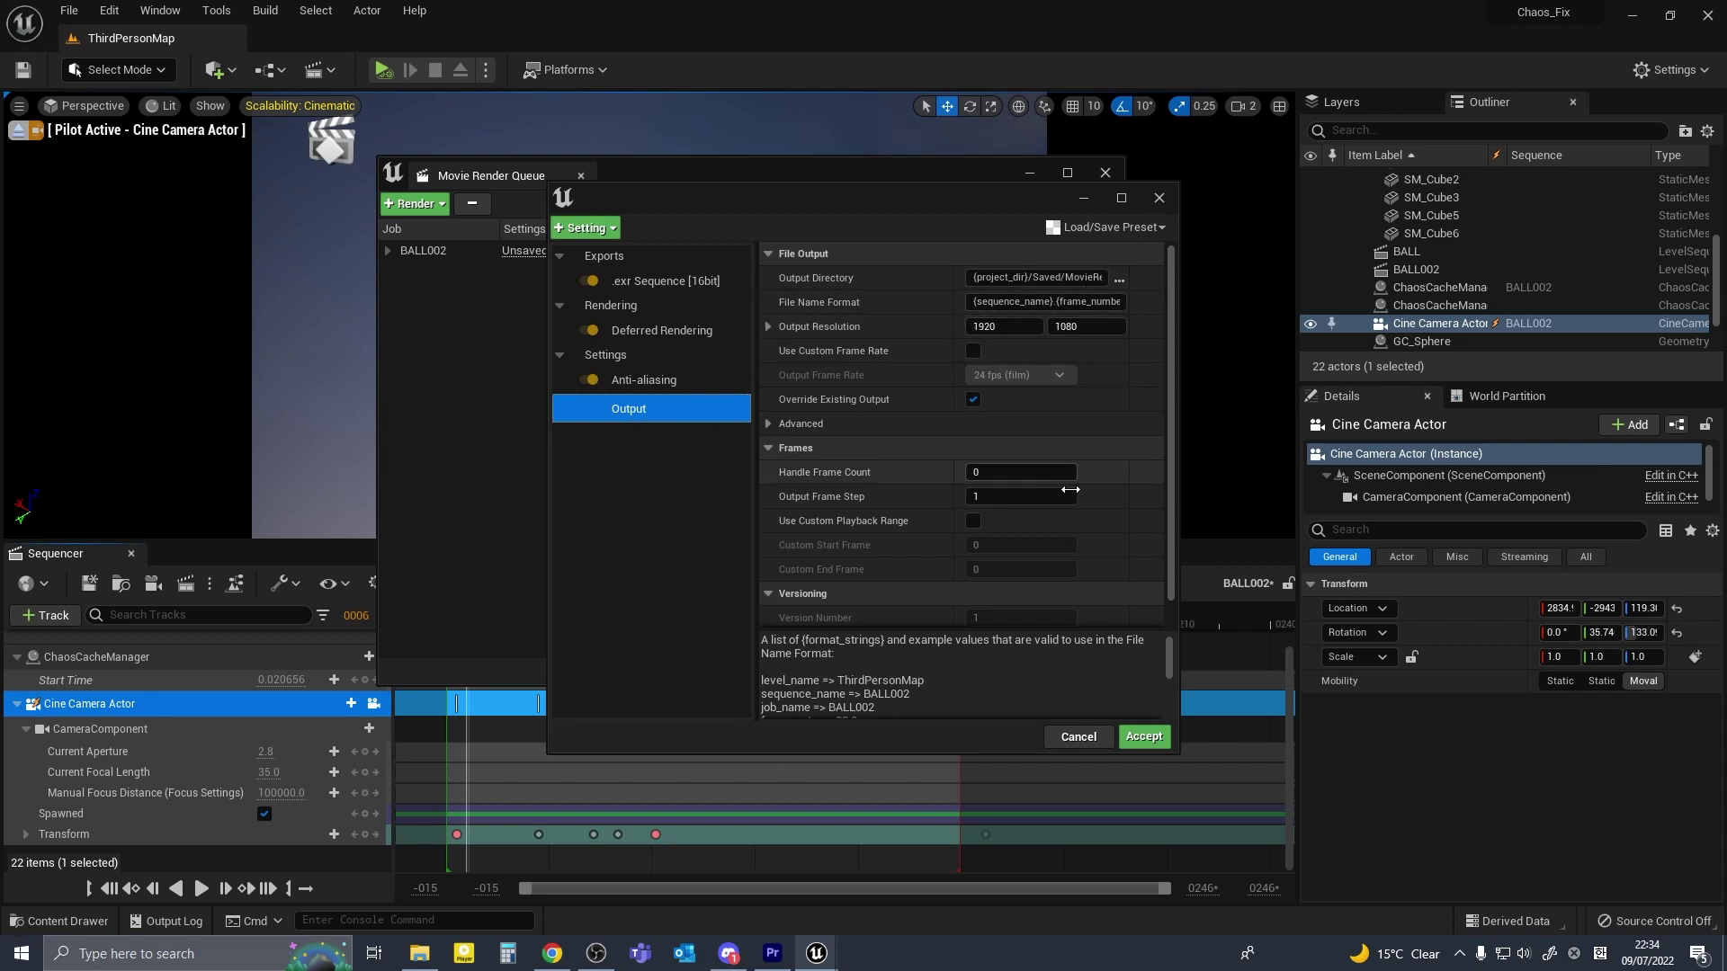
left_click(1144, 737)
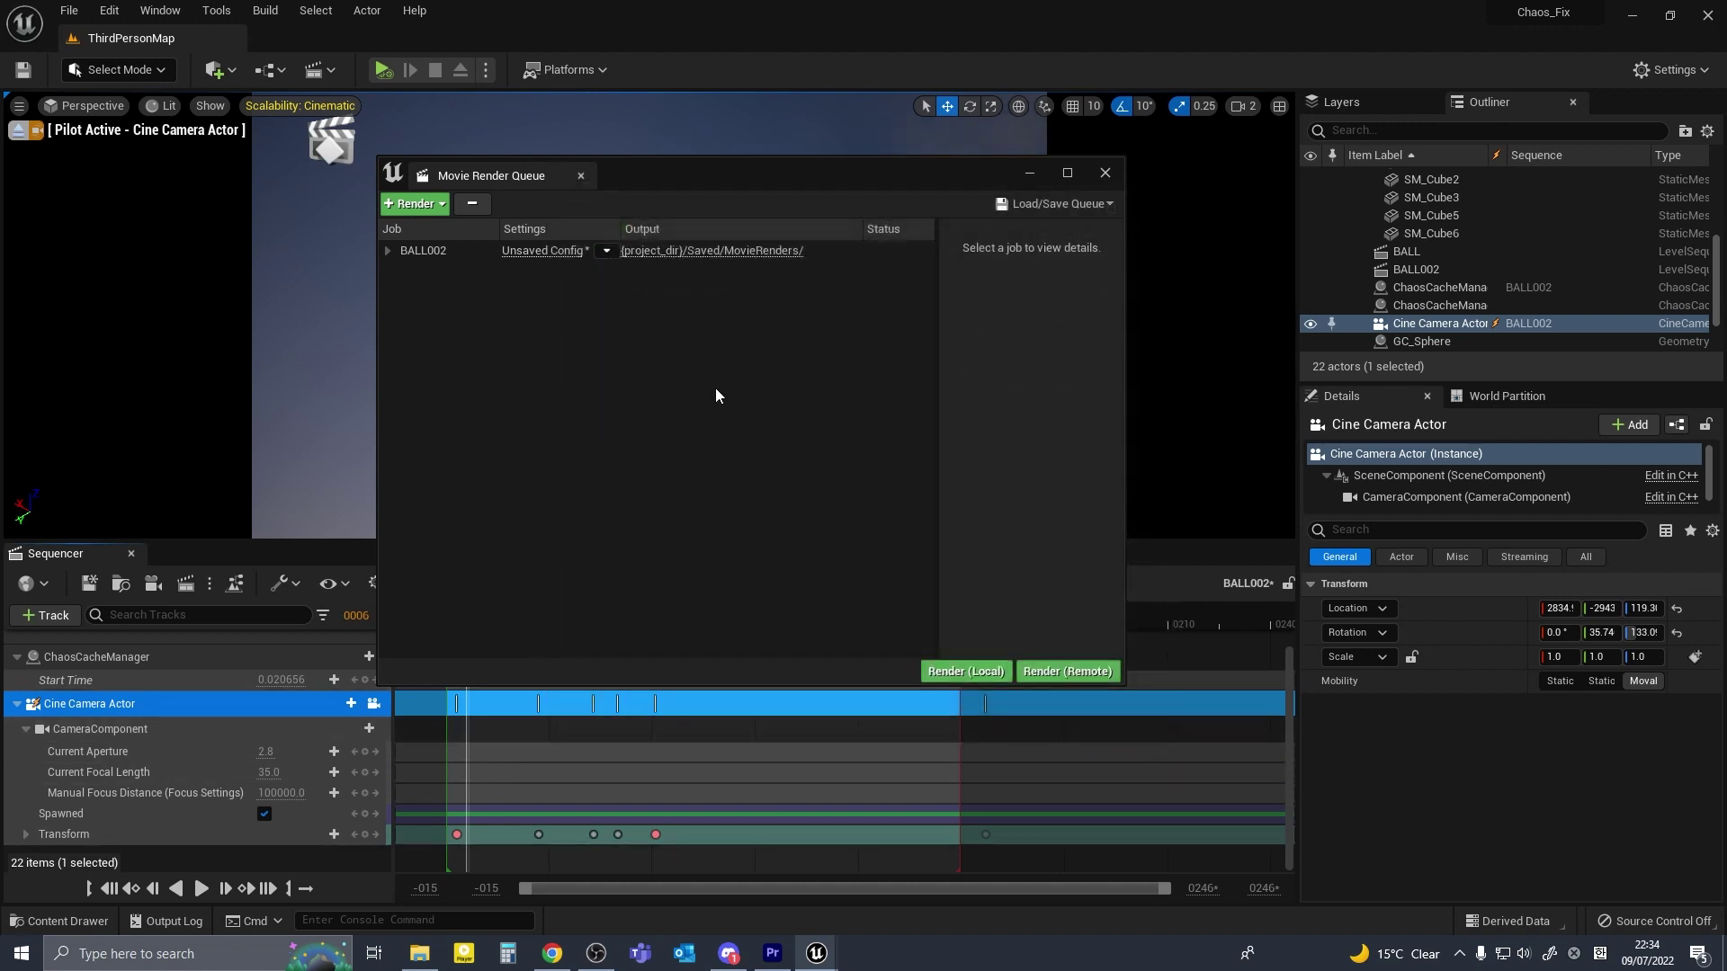
left_click(969, 673)
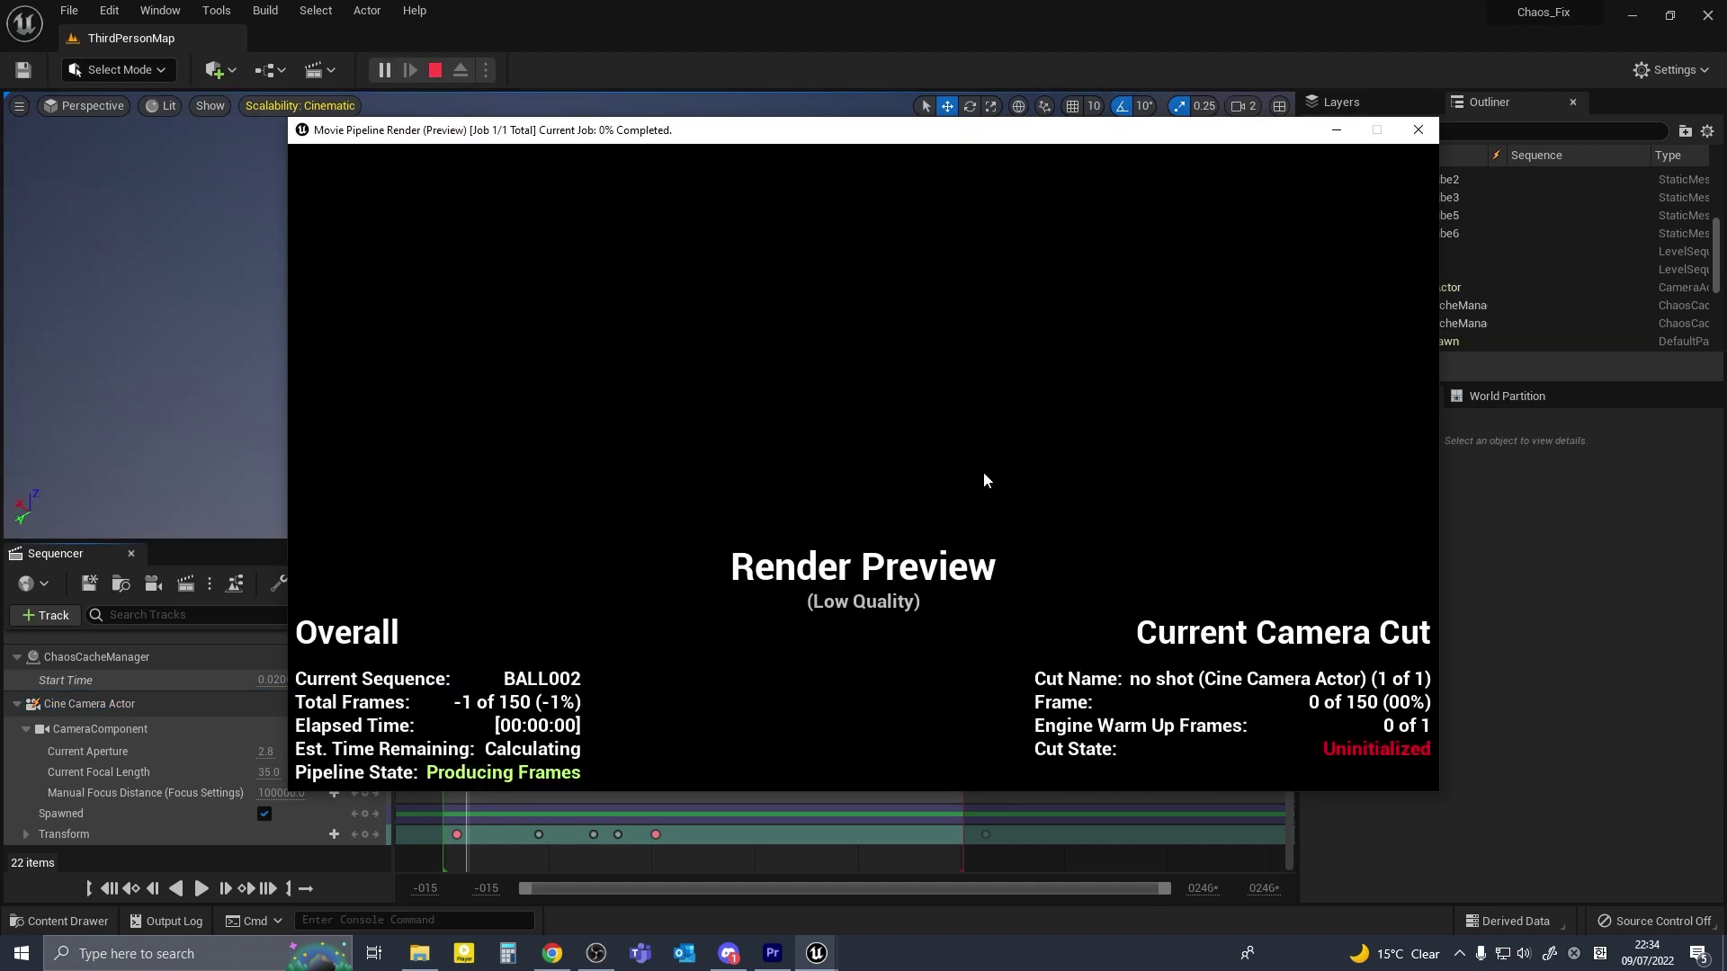